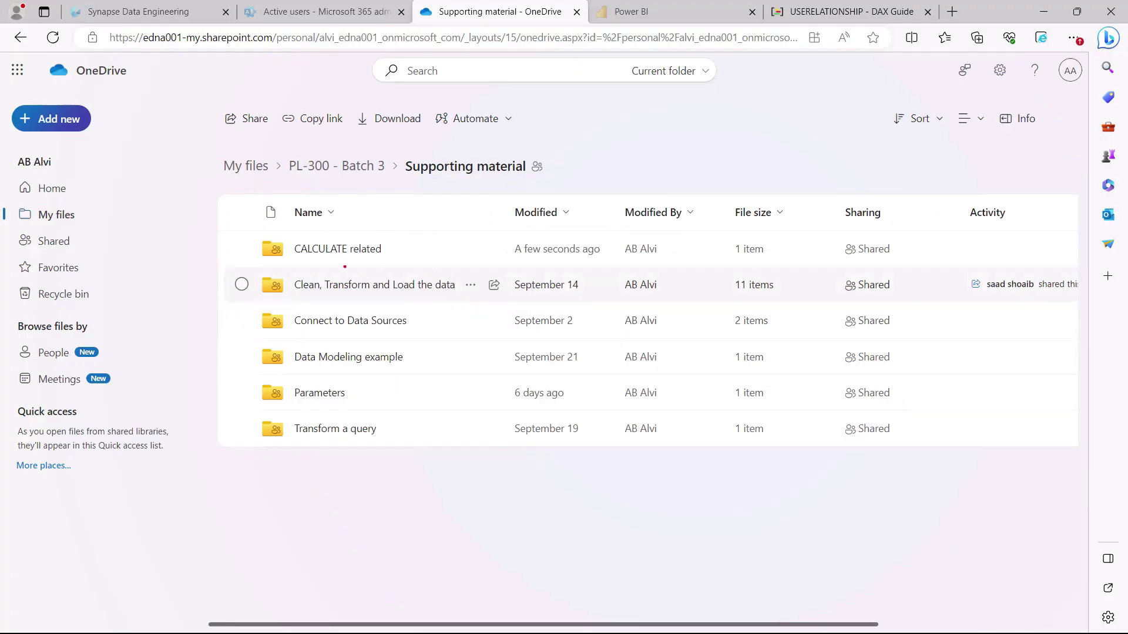
- Open the CALCULATE related folder in Supporting material and view the Relationships and bi-directional filtering.pbix entry
mouse_move(221, 143)
left_mouse_down()
mouse_move(328, 262)
mouse_move(555, 280)
left_mouse_up()
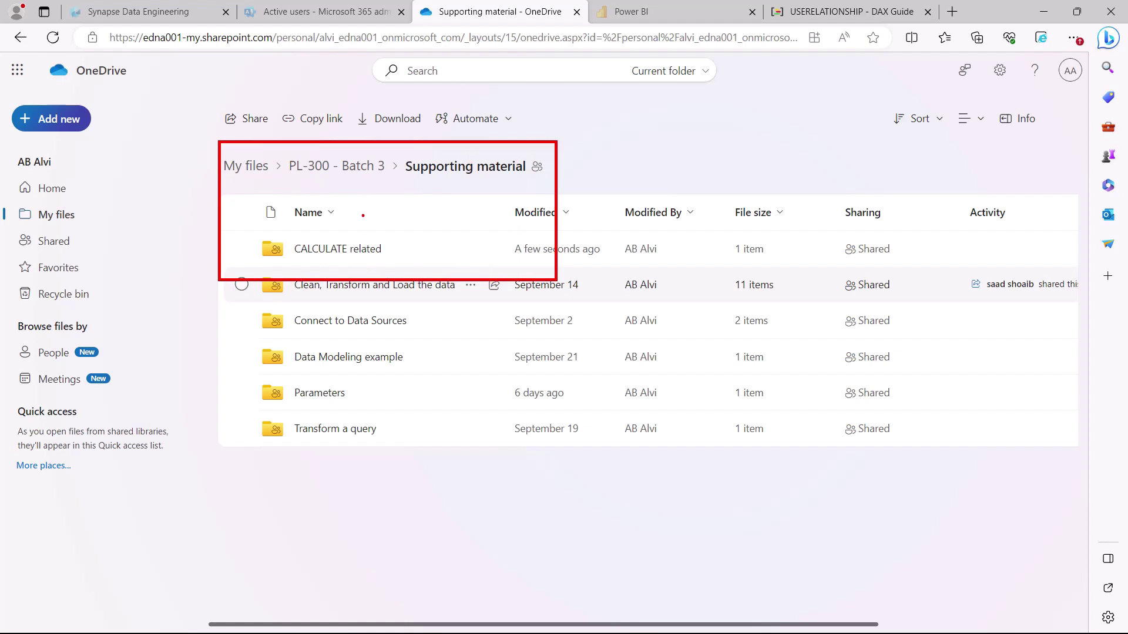
key("Escape")
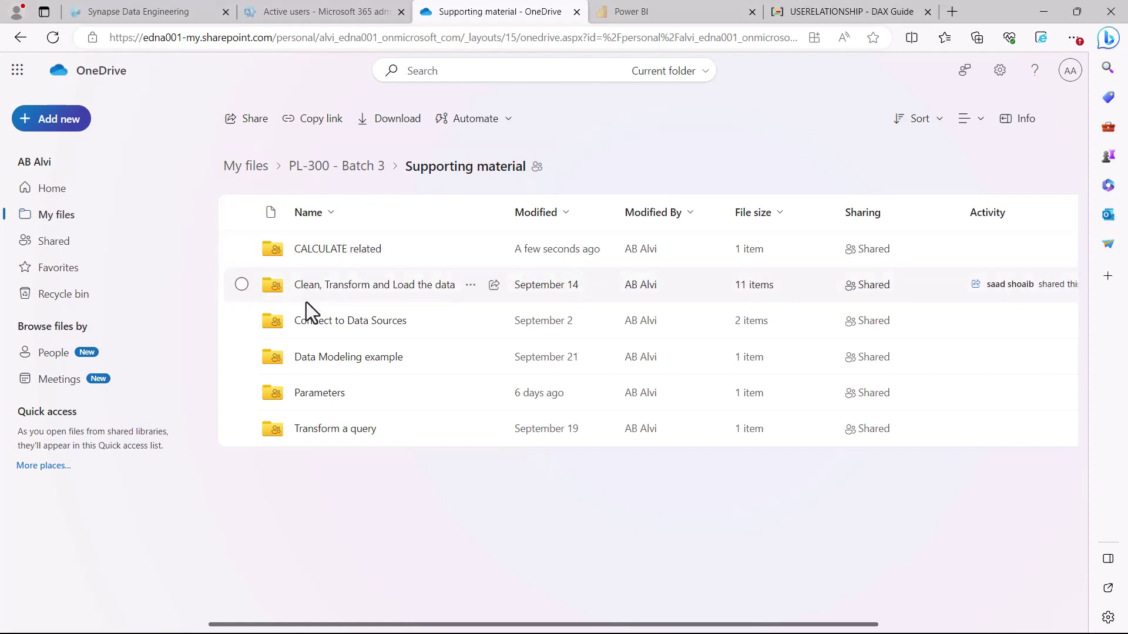
left_click(316, 252)
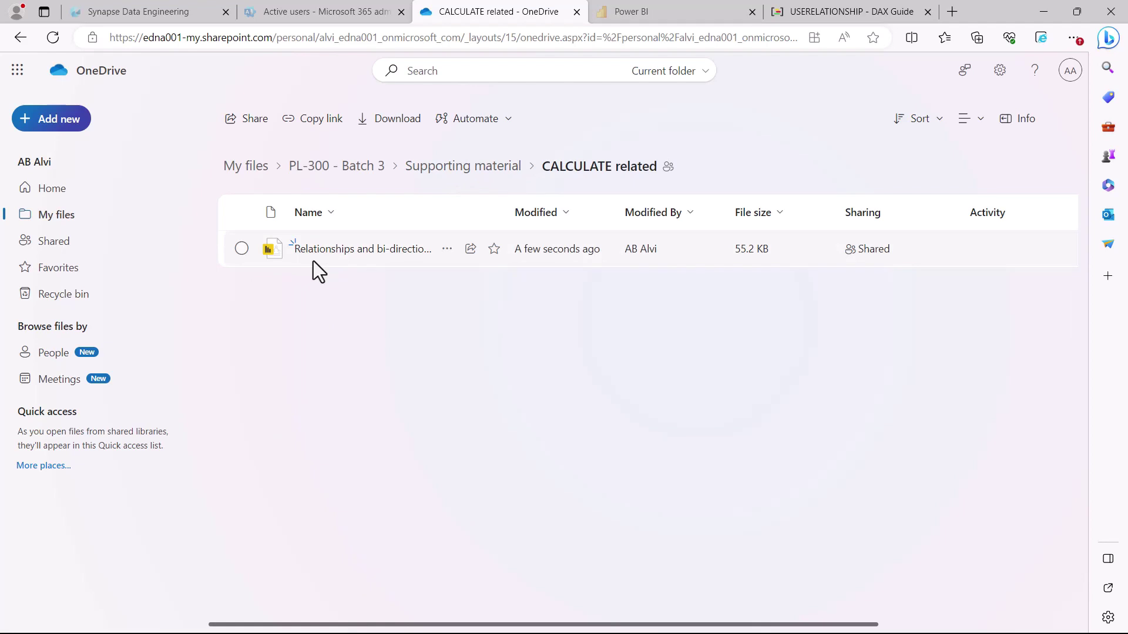
mouse_move(403, 259)
mouse_move(357, 258)
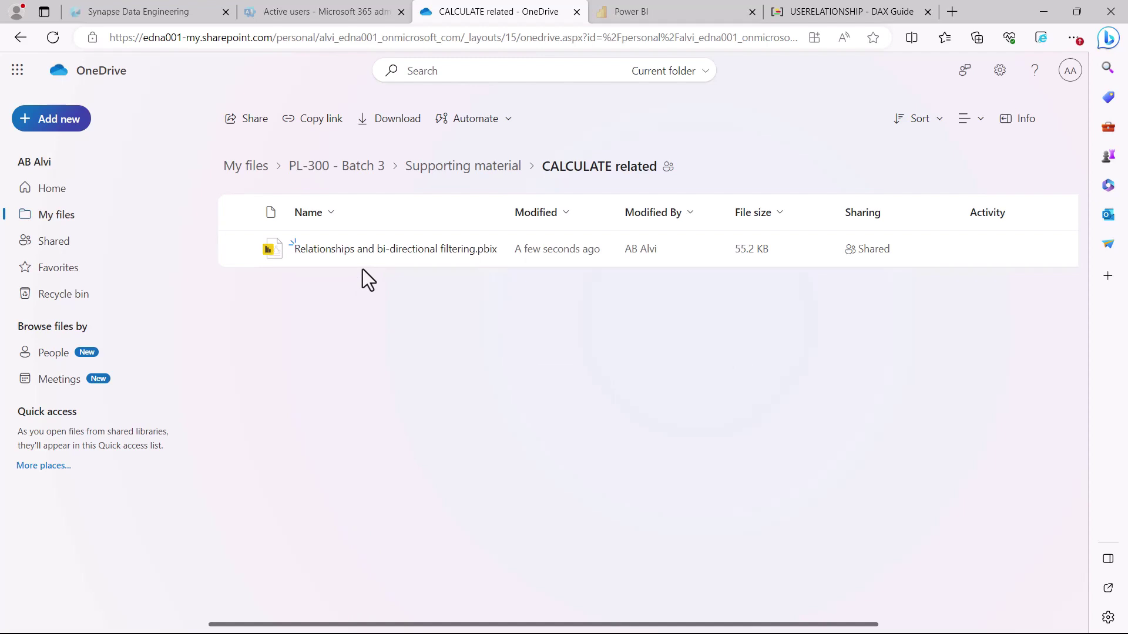
- Switch to the report in Power BI Desktop and display its data model diagram, enlarged to 65%
key("alt+Tab")
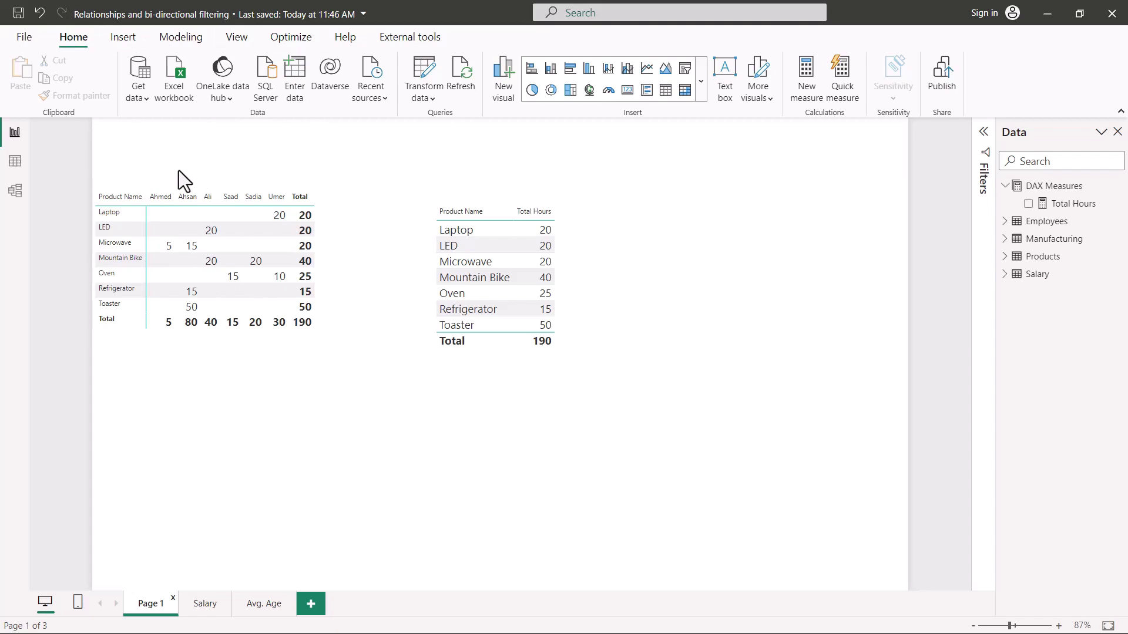
left_click(15, 193)
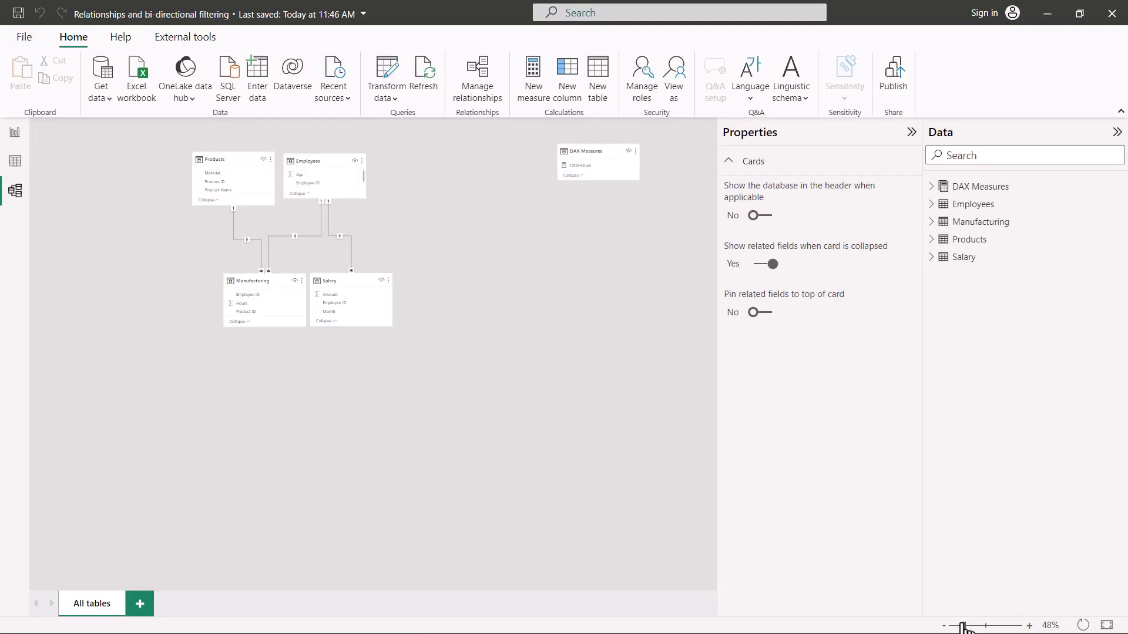
left_click_drag(964, 626, 971, 627)
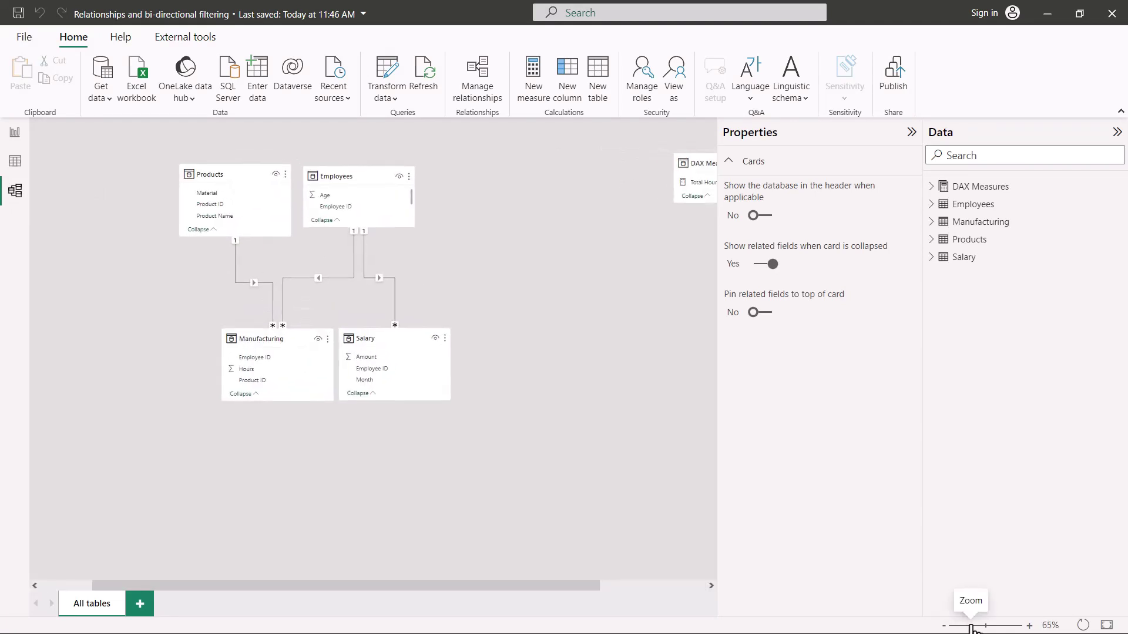
left_click_drag(481, 583, 526, 584)
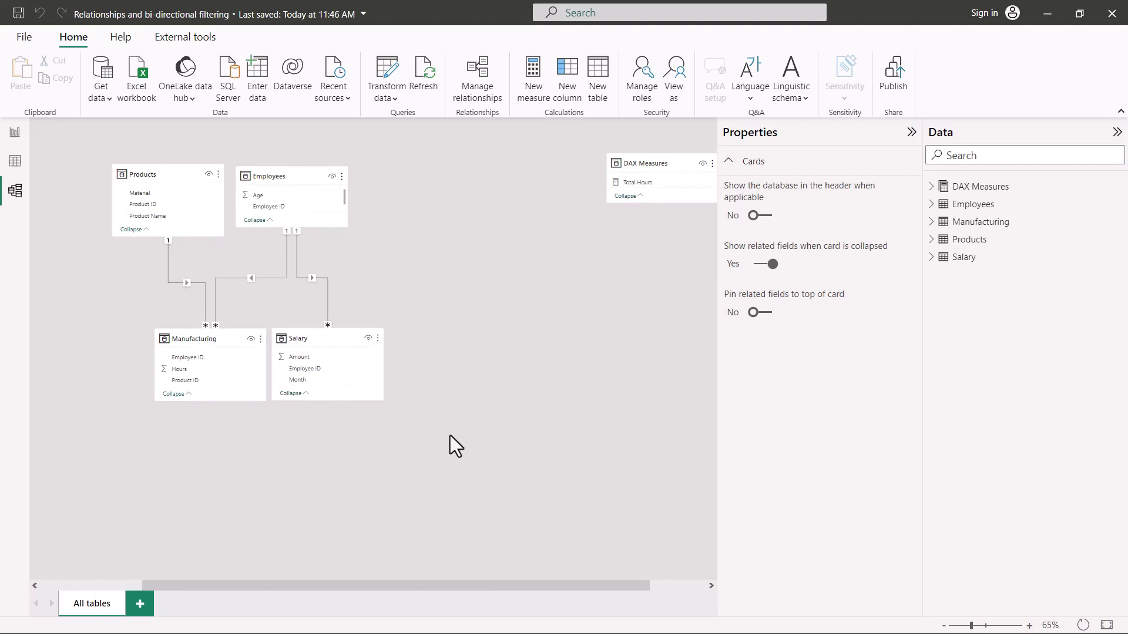
- Review the relationships between Products, Employees, Manufacturing and Salary, and move the DAX Measures card closer to these tables
mouse_move(89, 138)
left_mouse_down()
mouse_move(244, 239)
mouse_move(428, 435)
left_mouse_up()
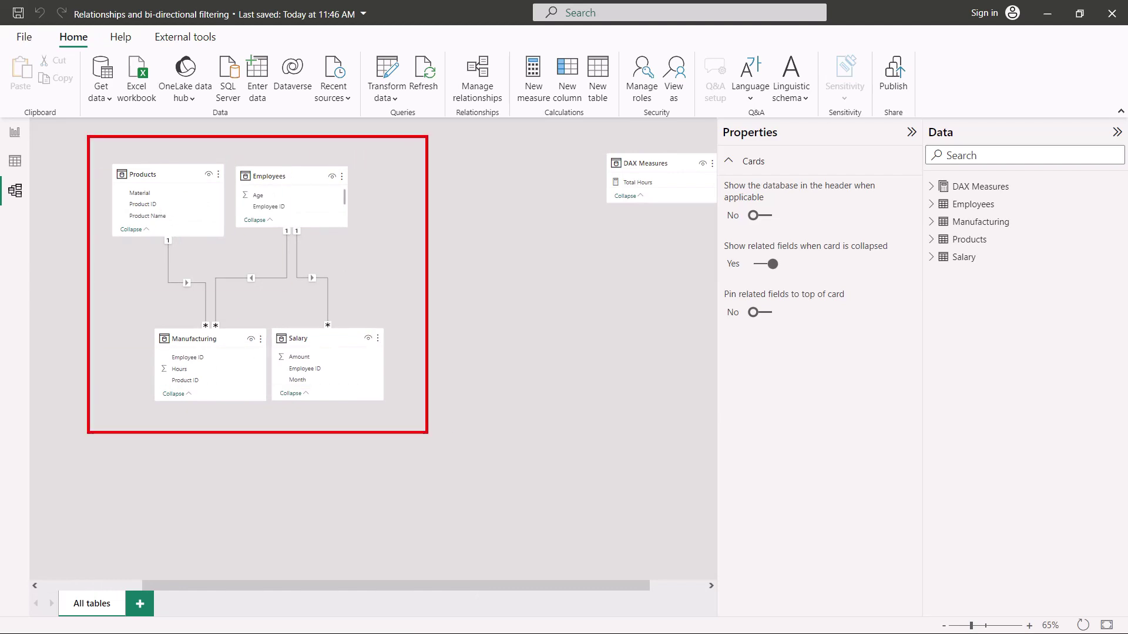
key("Escape")
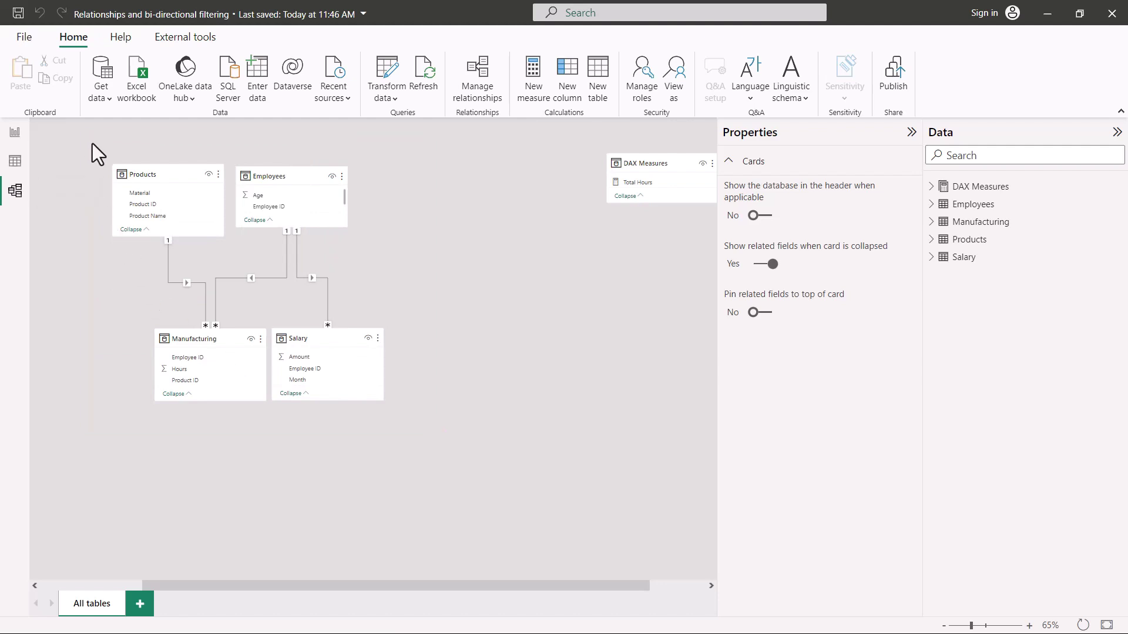
mouse_move(93, 143)
left_mouse_down()
mouse_move(229, 234)
mouse_move(319, 260)
left_mouse_up()
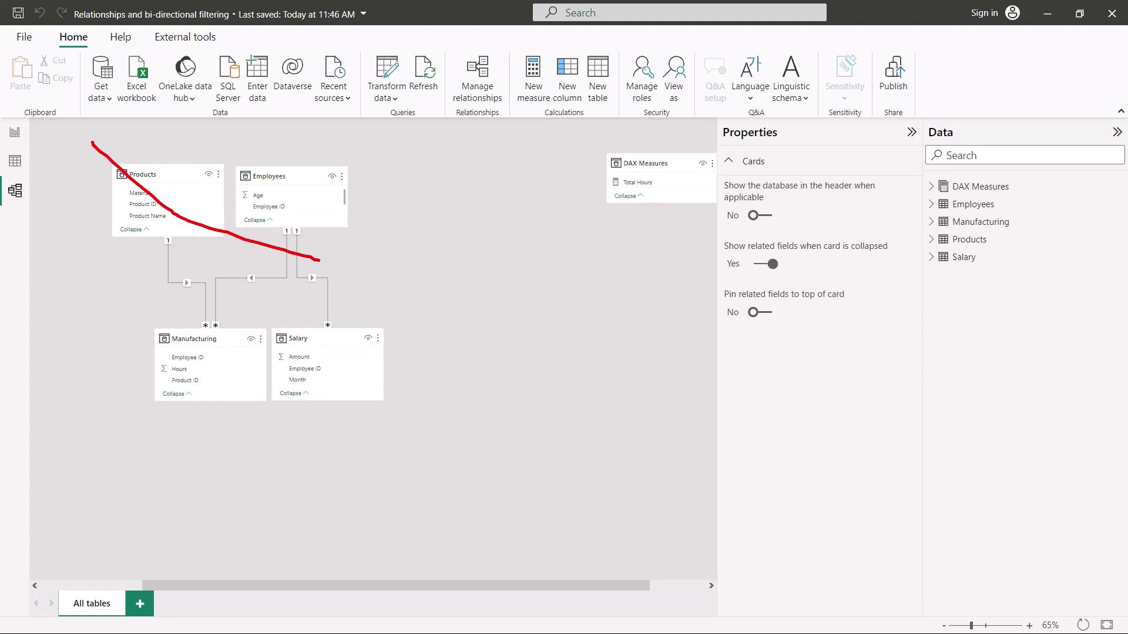
key("Escape")
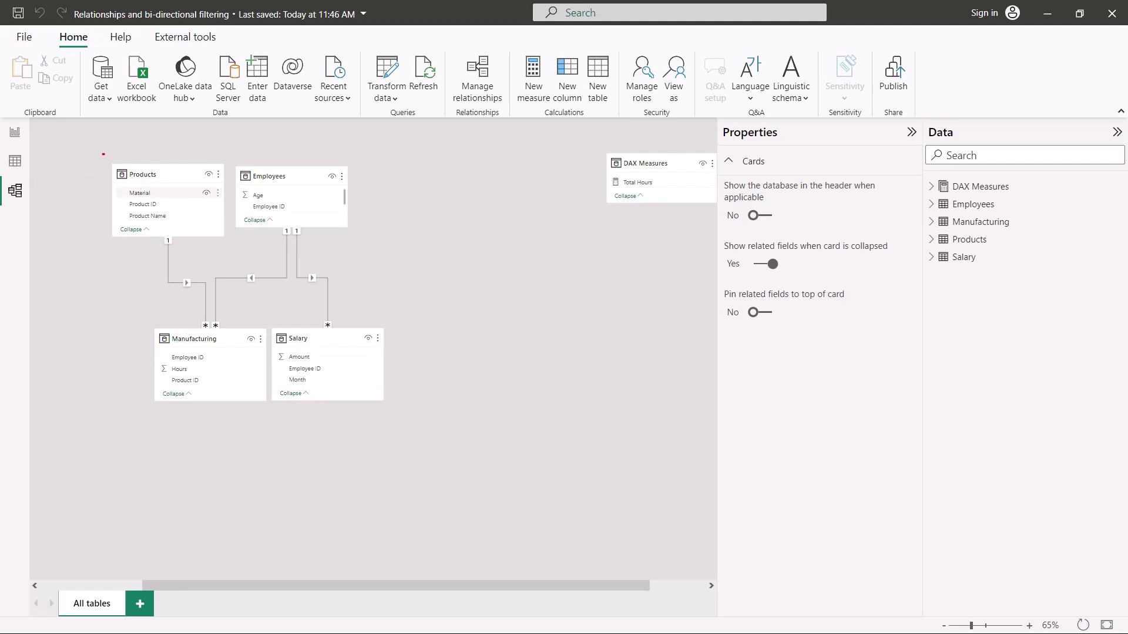
left_click_drag(93, 142, 377, 260)
key("Escape")
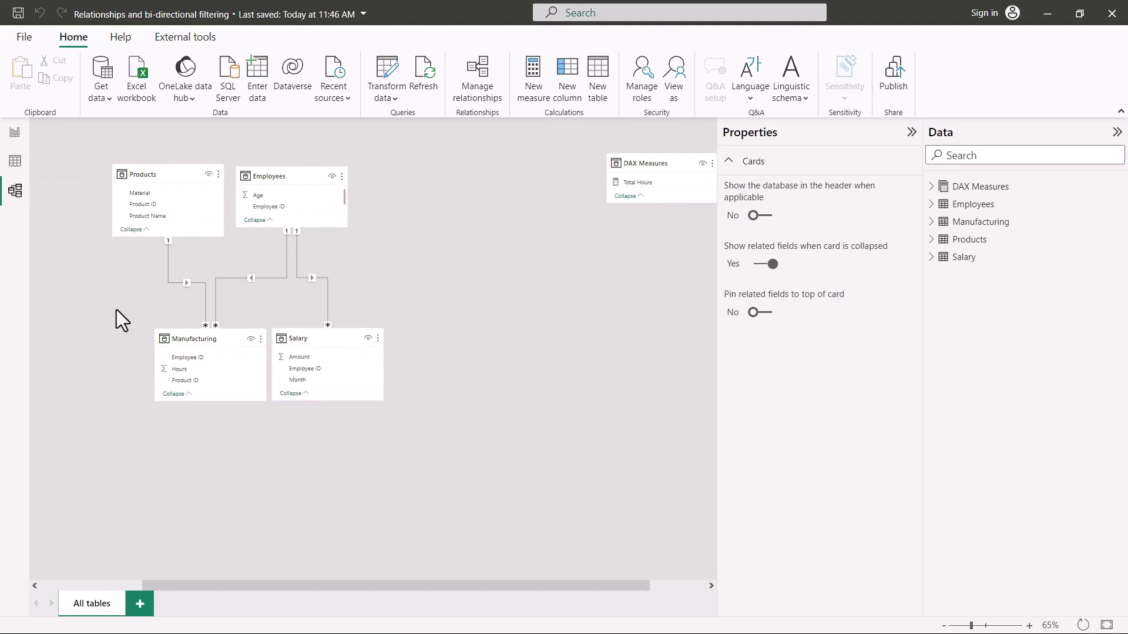
mouse_move(116, 309)
left_mouse_down()
mouse_move(446, 374)
mouse_move(453, 424)
left_mouse_up()
key("Escape")
left_click_drag(670, 166, 602, 197)
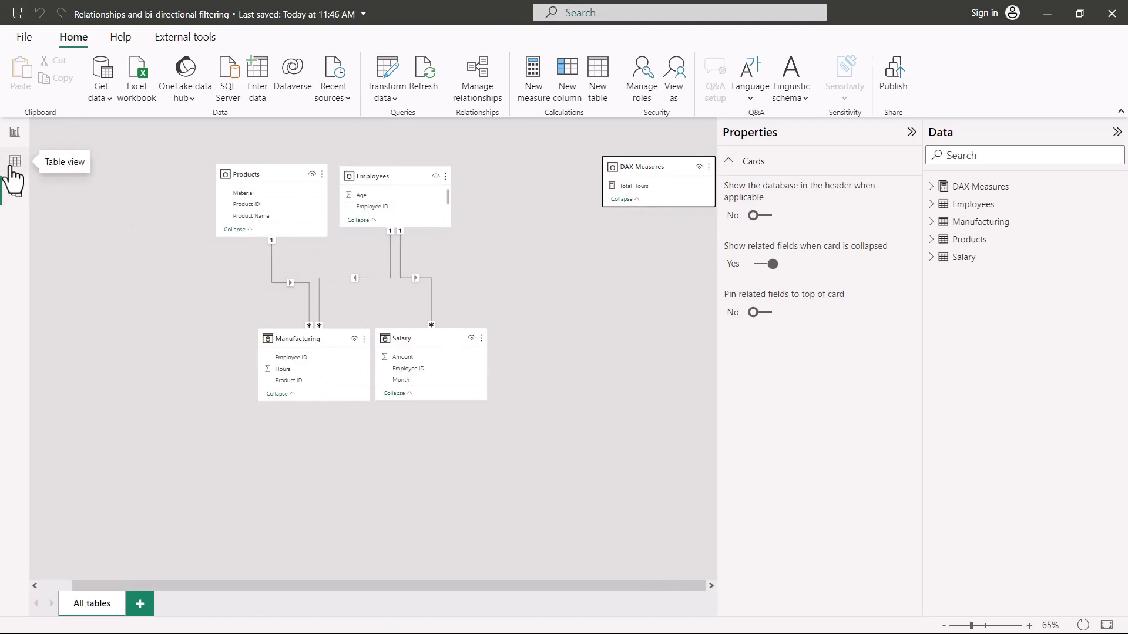
- Examine the data rows of the Employees, Products, Manufacturing and Salary tables one after another
left_click(13, 166)
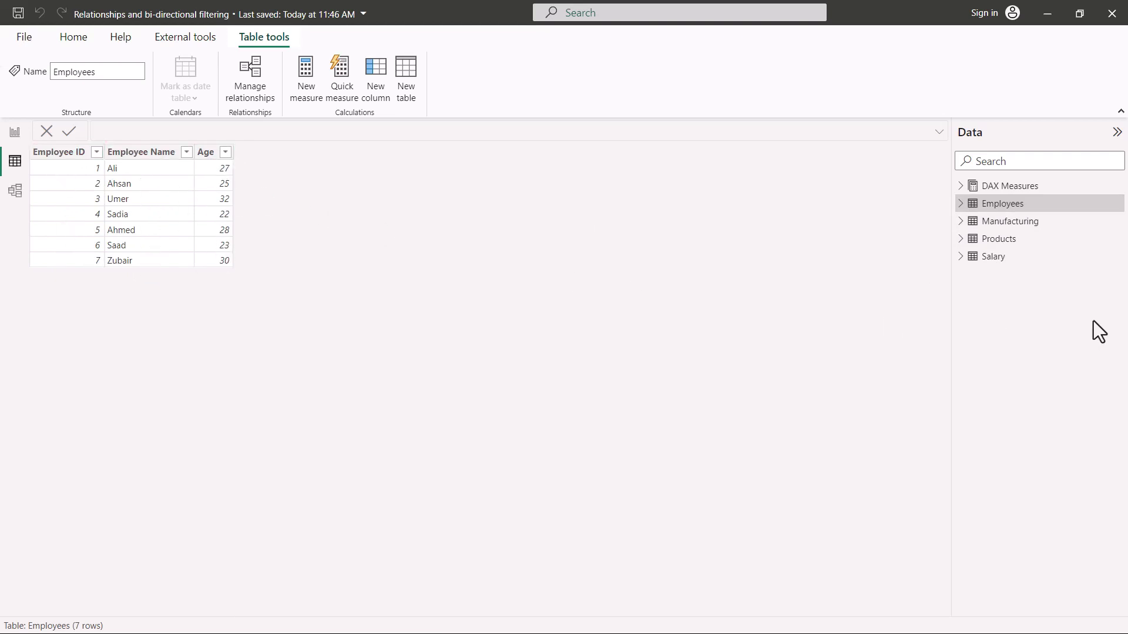
left_click(988, 244)
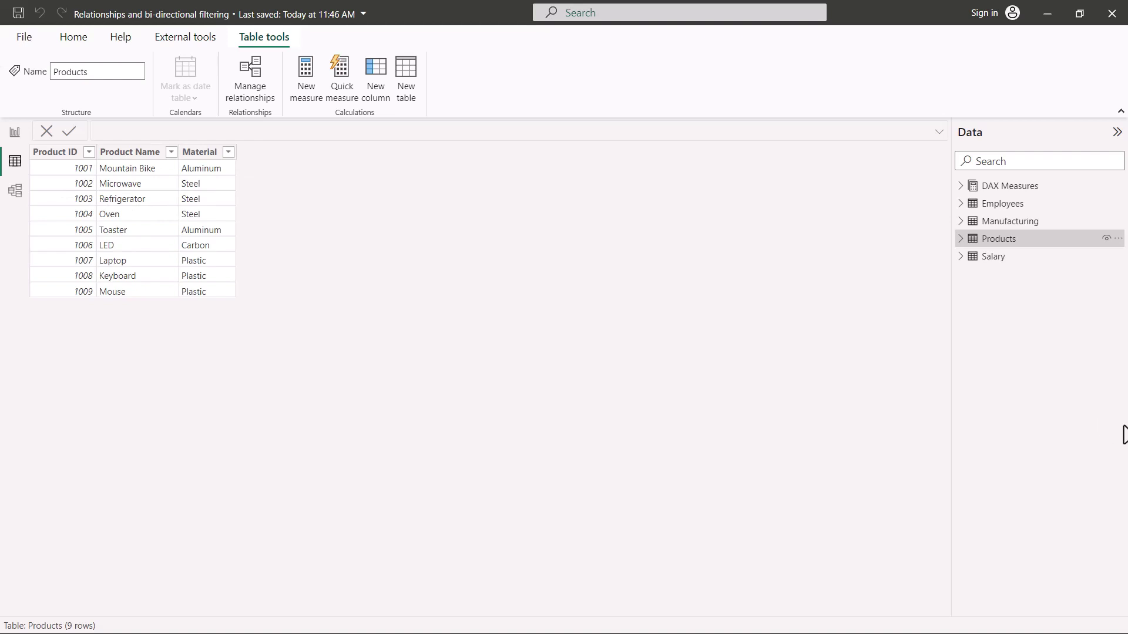
left_click(1006, 226)
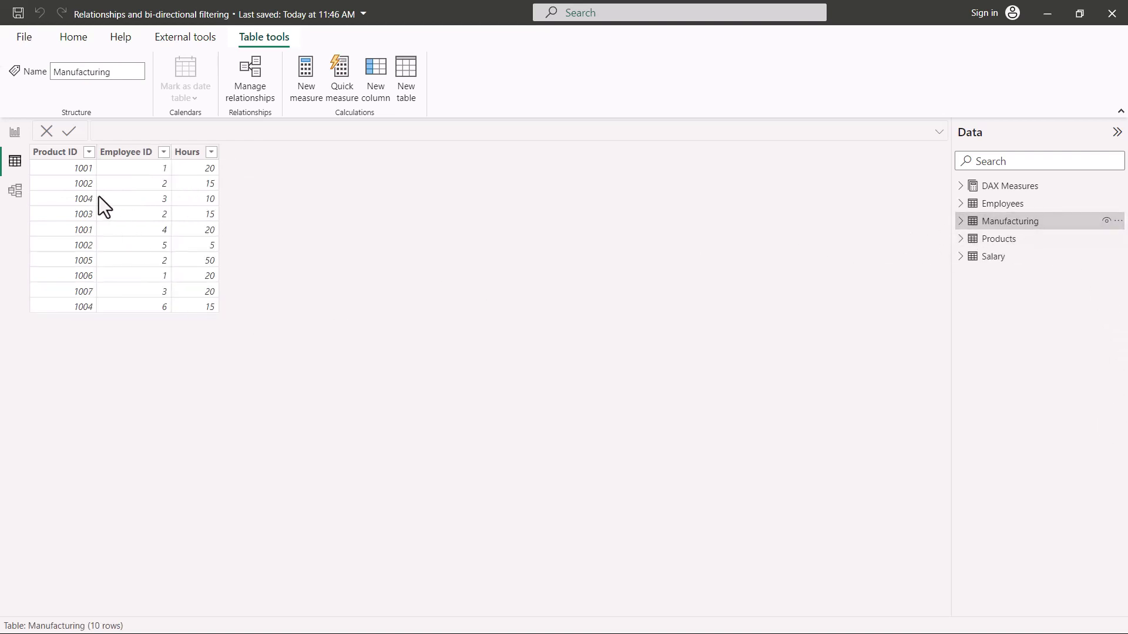
left_click(68, 157)
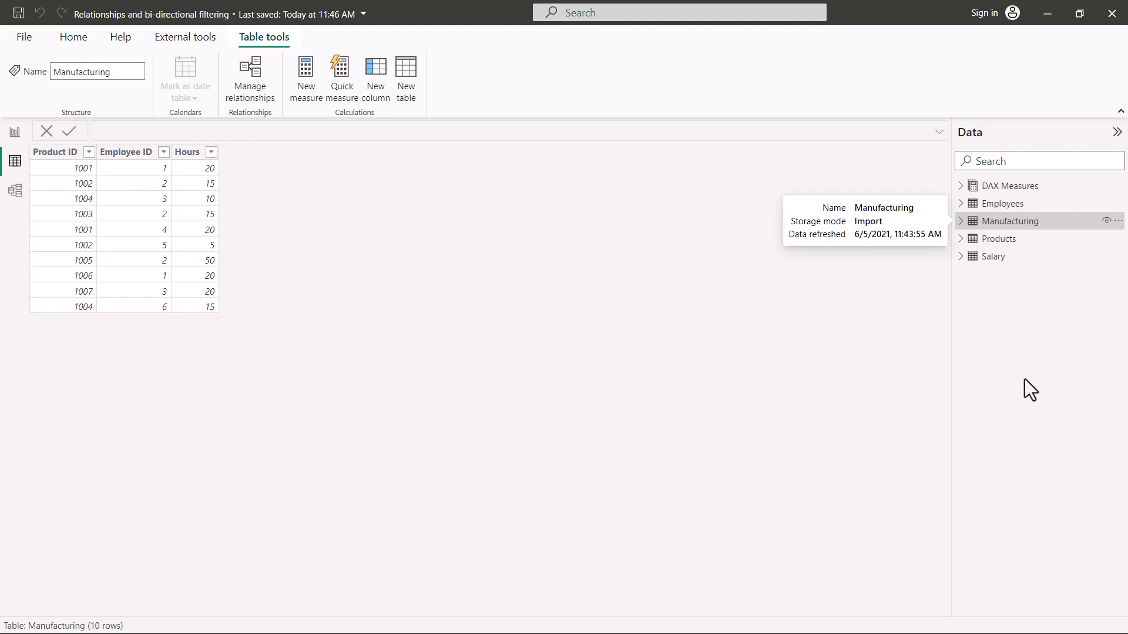
left_click(987, 258)
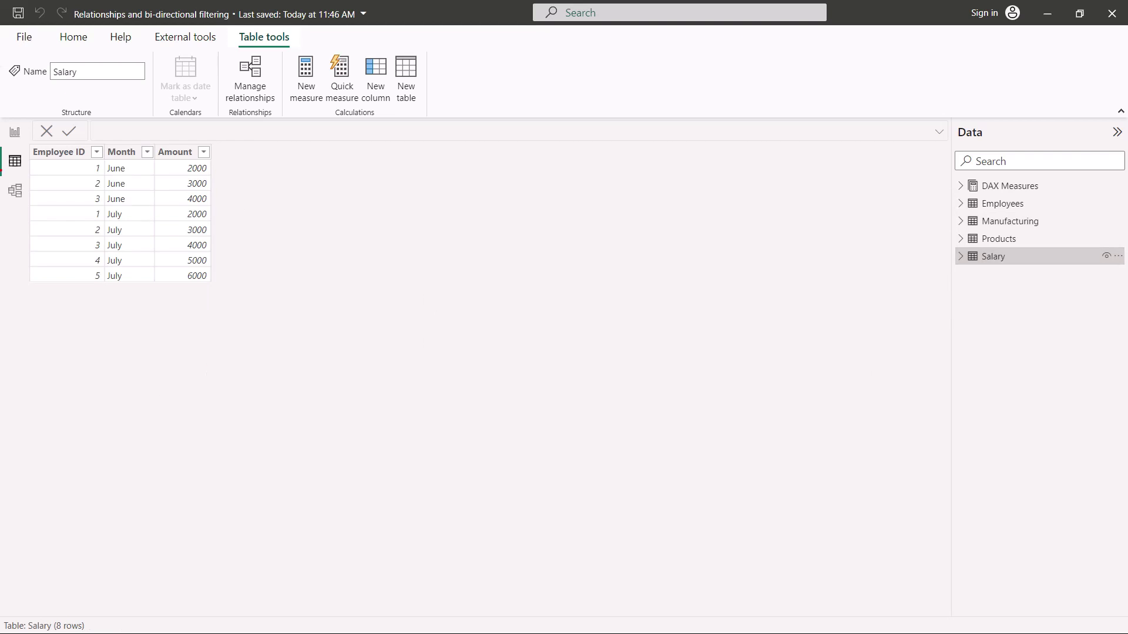
mouse_move(29, 141)
left_mouse_down()
mouse_move(102, 229)
mouse_move(245, 296)
left_mouse_up()
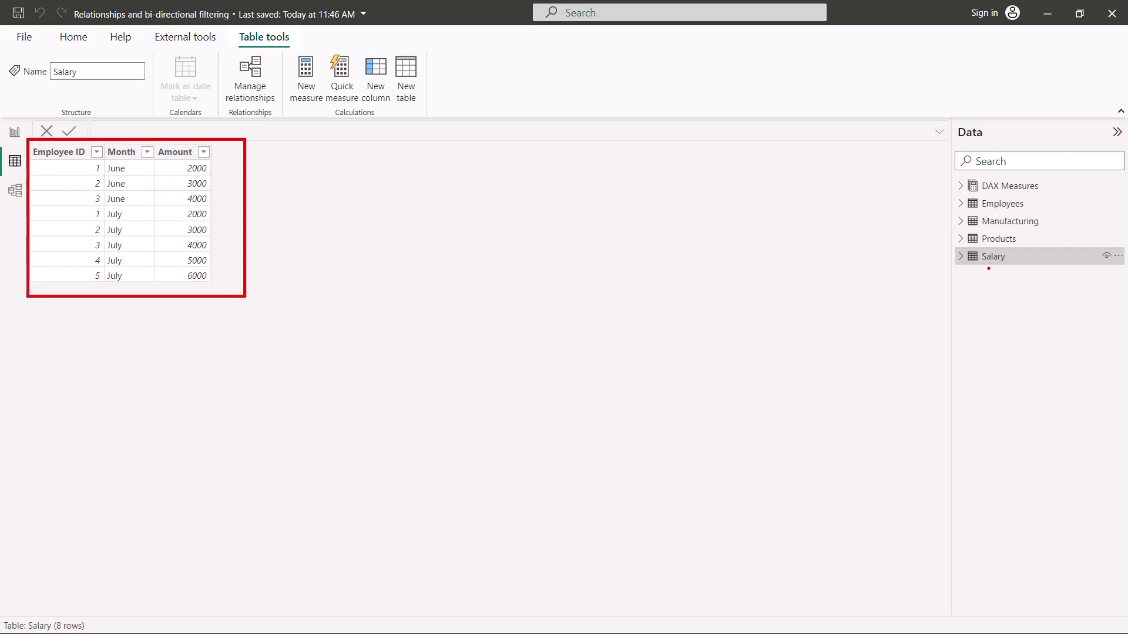
left_click_drag(985, 268, 1005, 266)
left_click_drag(85, 175, 210, 179)
key("Escape")
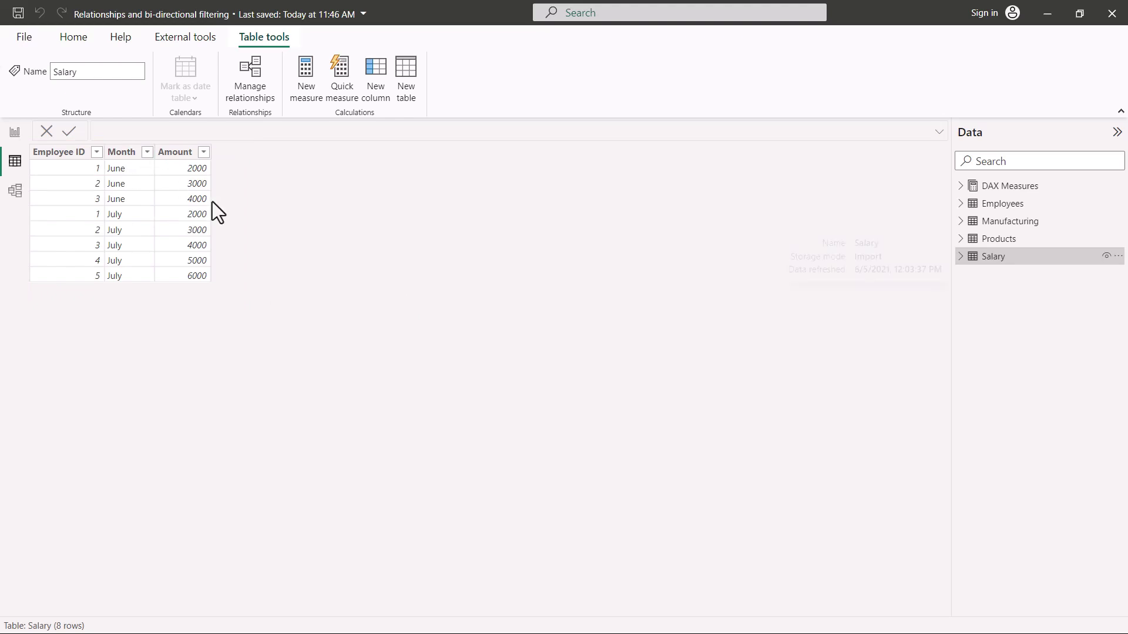
- Return to the report and inspect the DAX formula of the Total Hours measure, enlarging its text
left_click(15, 132)
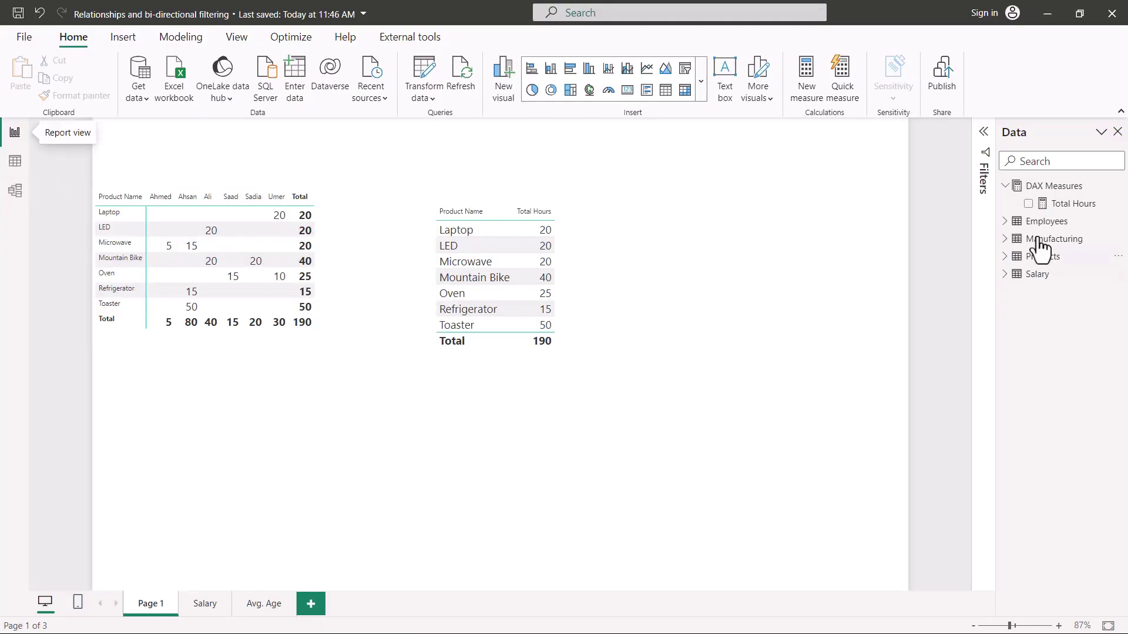
left_click(1047, 207)
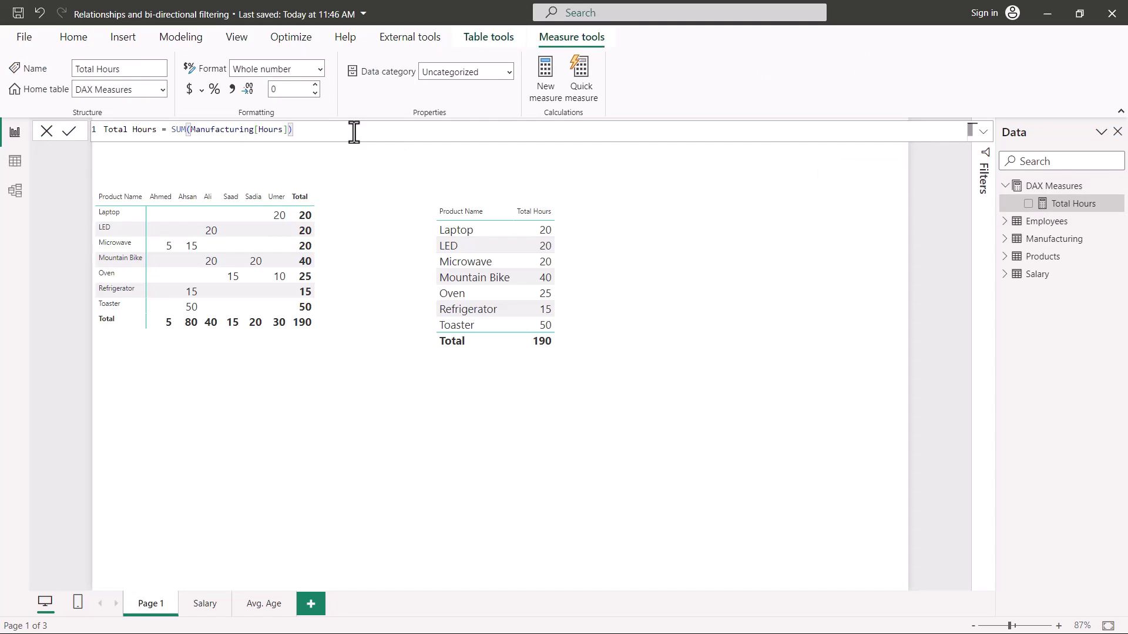
scroll(353, 132, "up", 3)
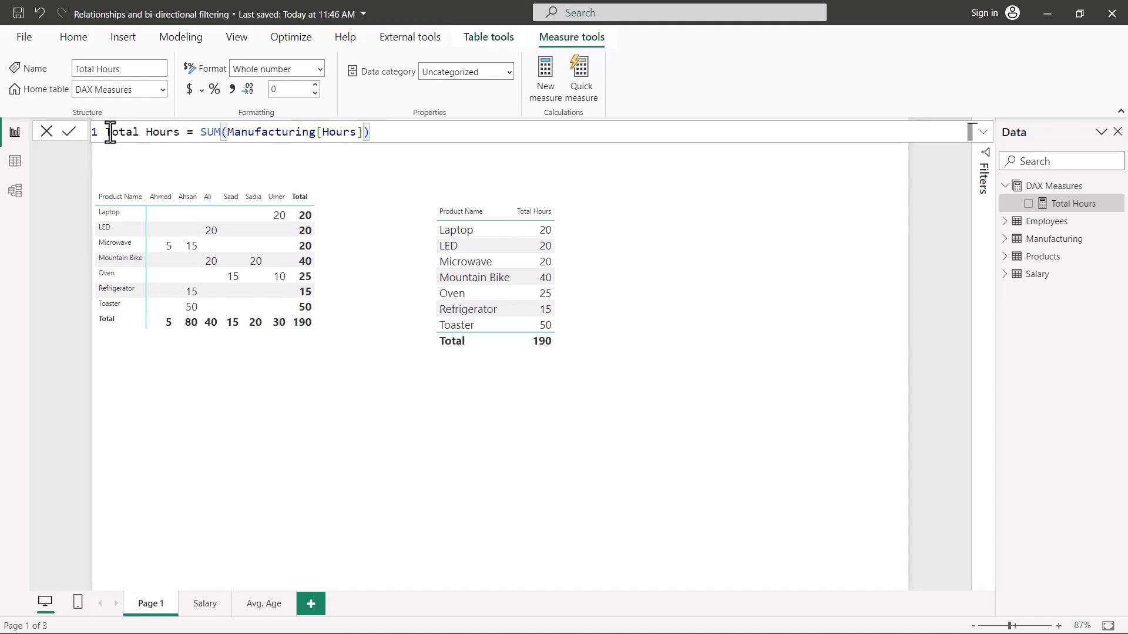
left_click_drag(106, 132, 176, 135)
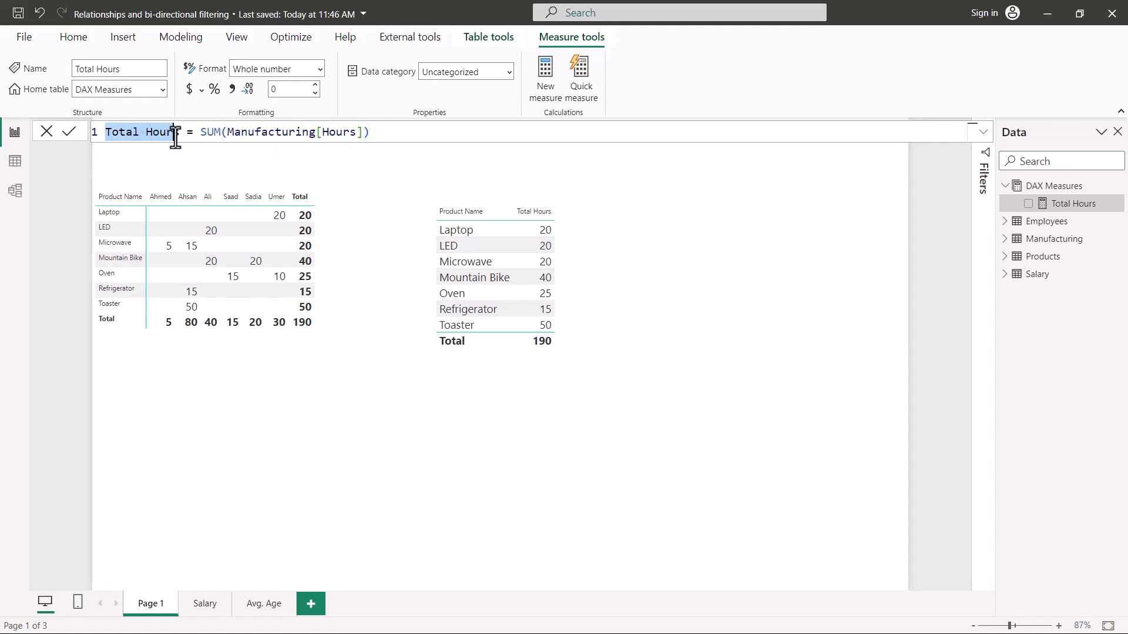
left_click(252, 133)
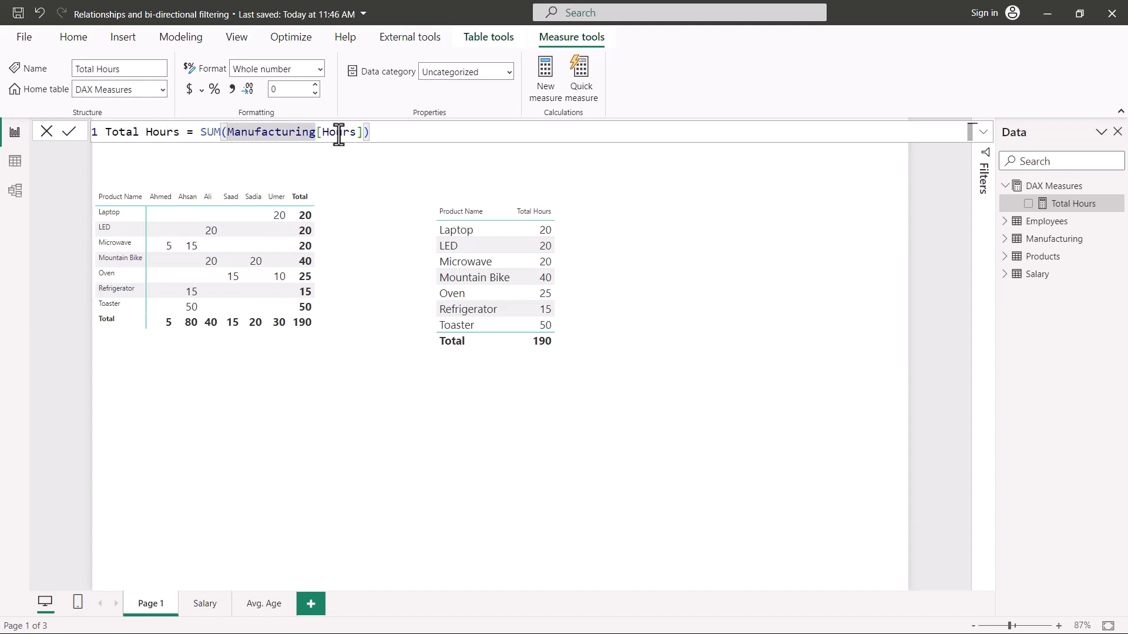
- Check the Hours column of the Manufacturing table and compare it with the product hours table on Page 1
left_click(15, 167)
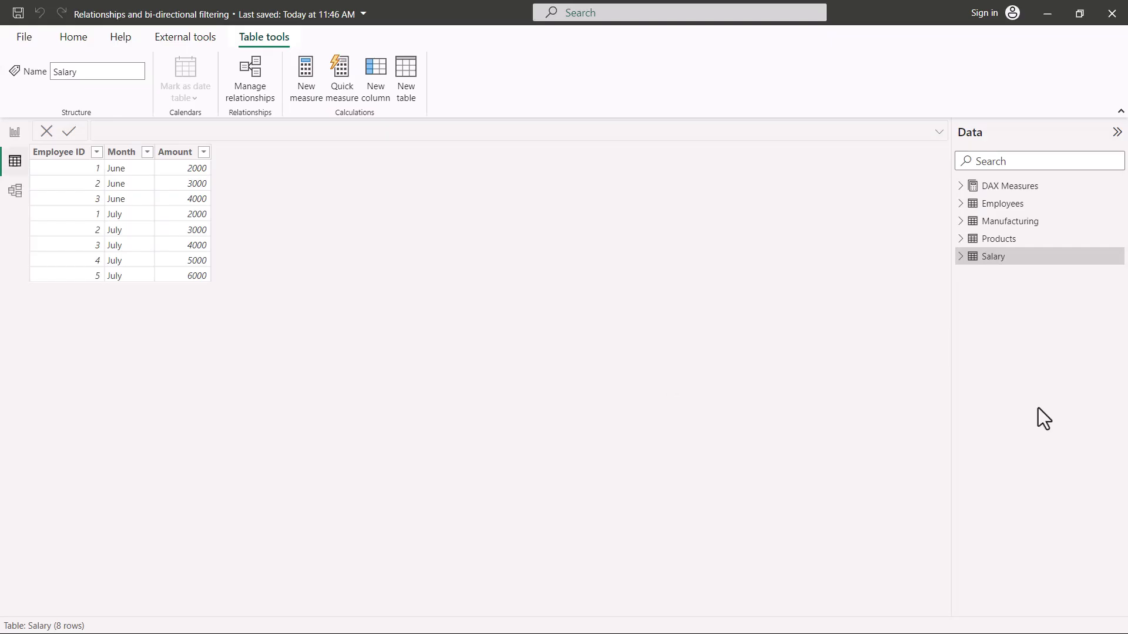
left_click(1005, 222)
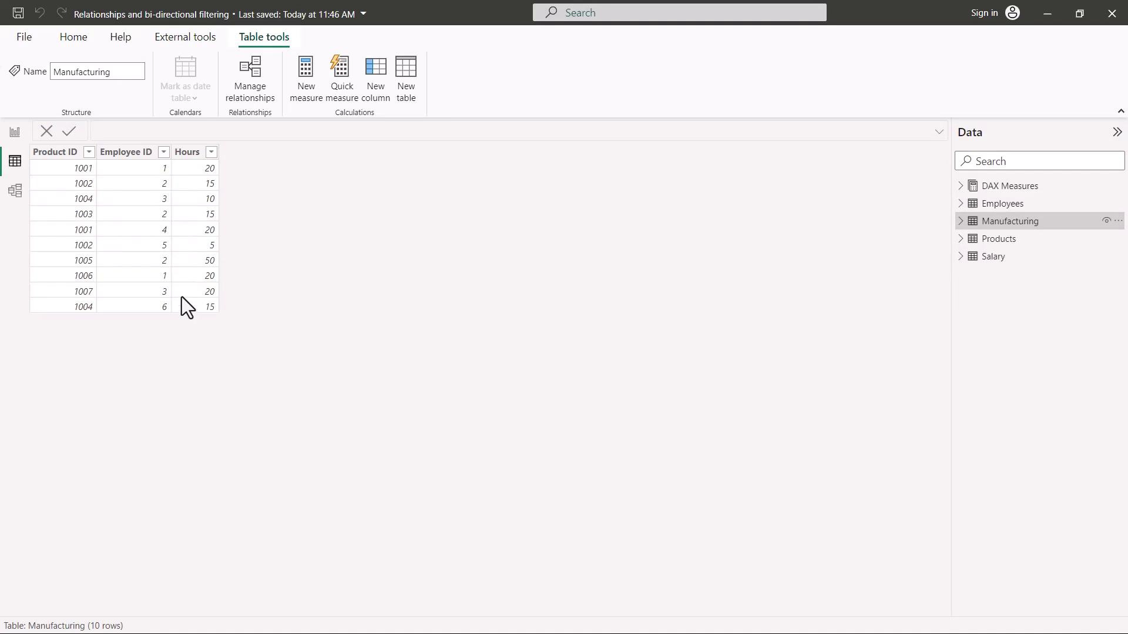
left_click(15, 132)
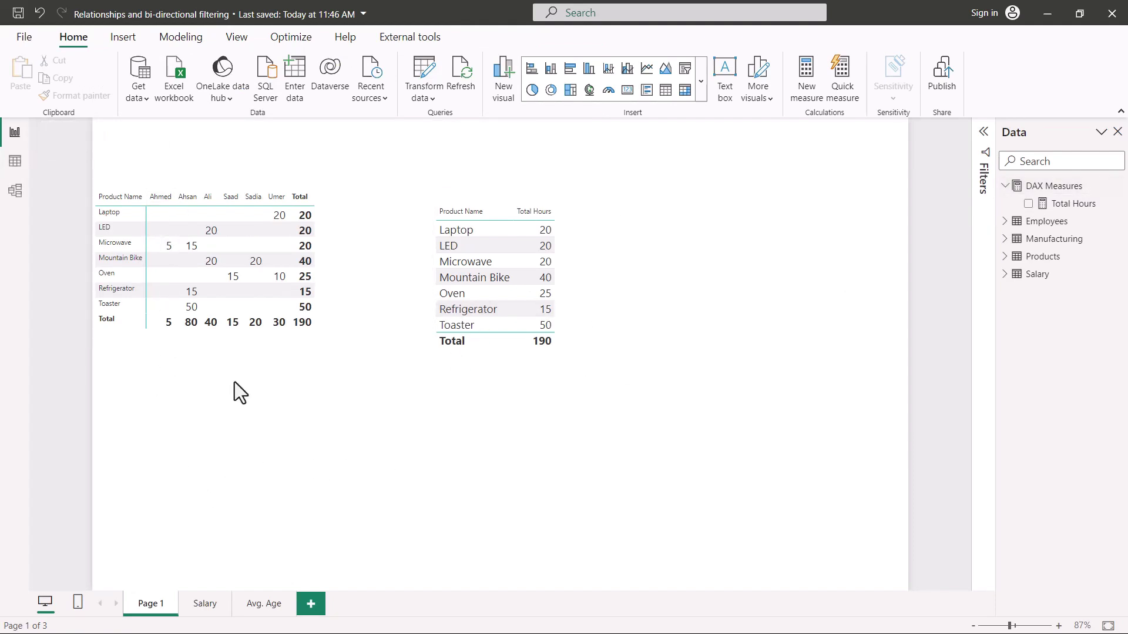
left_click(516, 357)
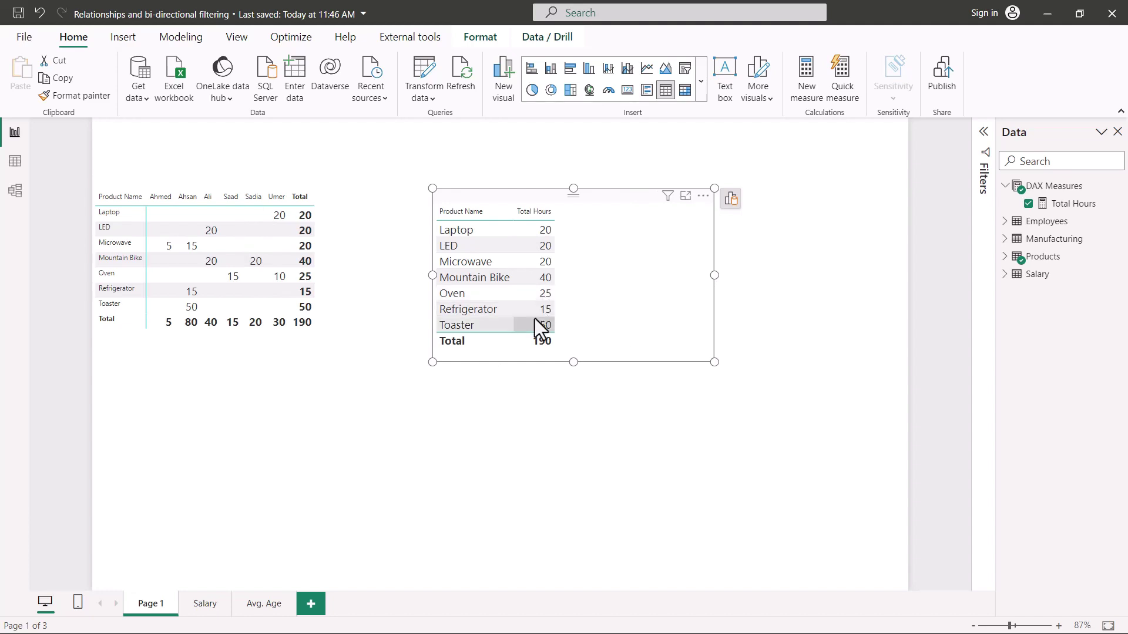
- Open the Salary report page and review its question text, the Employee Name table and the Product Name slicer
left_click(205, 605)
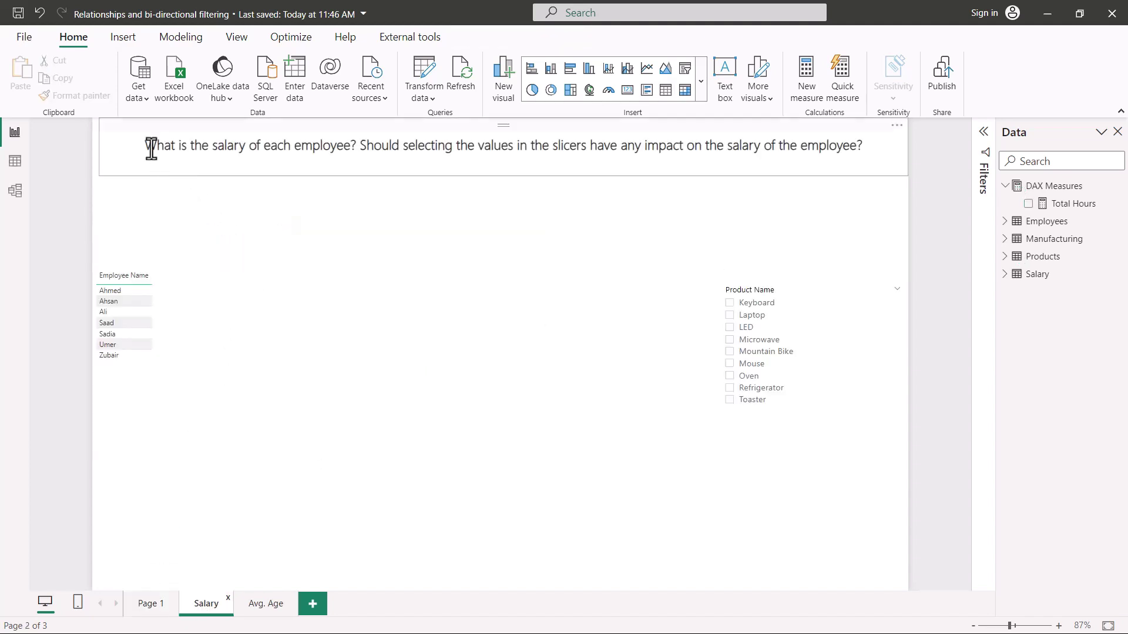
left_click_drag(145, 145, 663, 164)
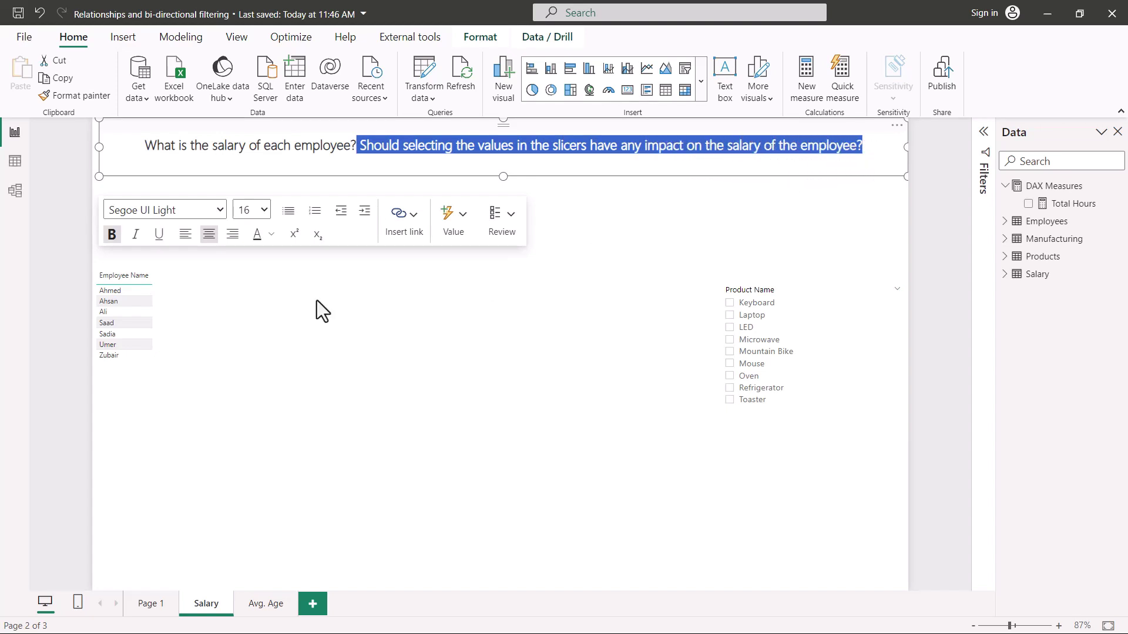
left_click(608, 473)
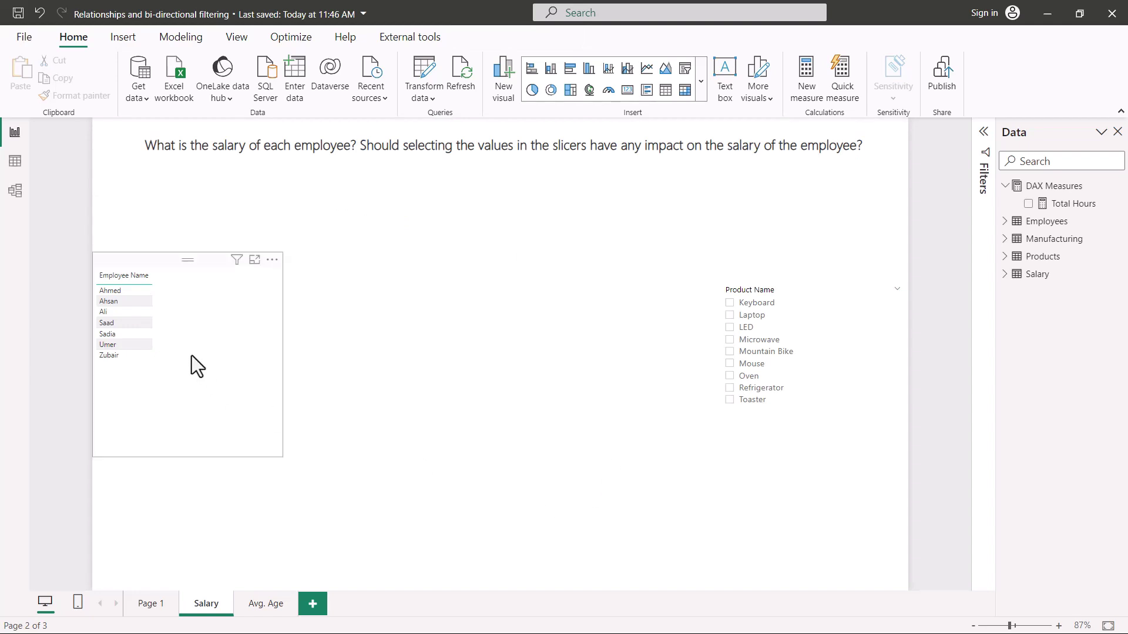
left_click(203, 341)
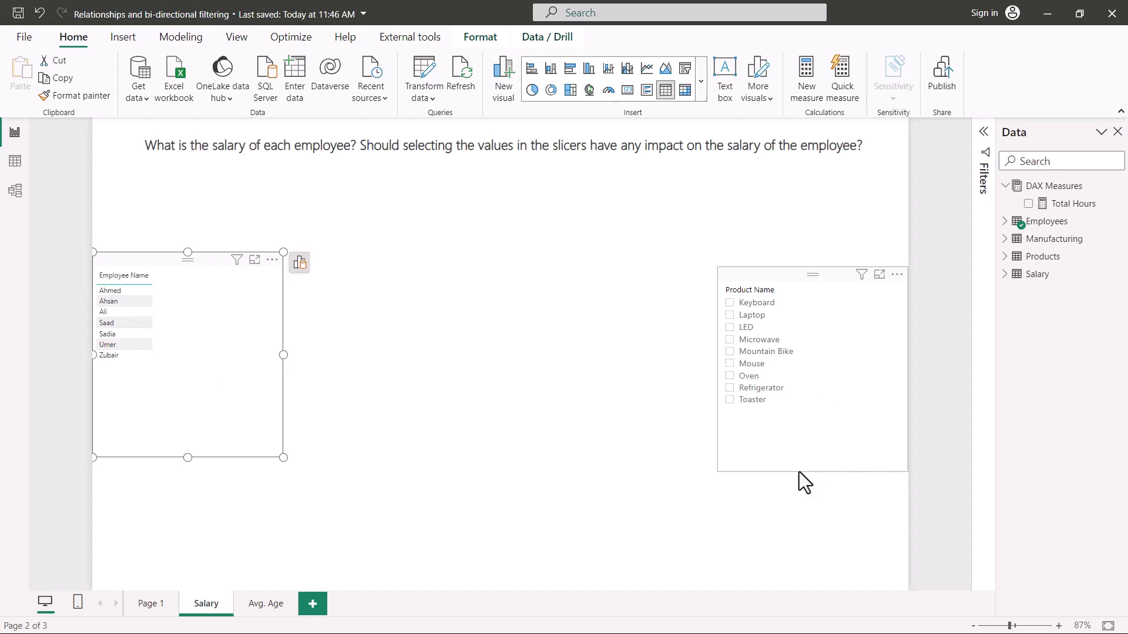
left_click(798, 471)
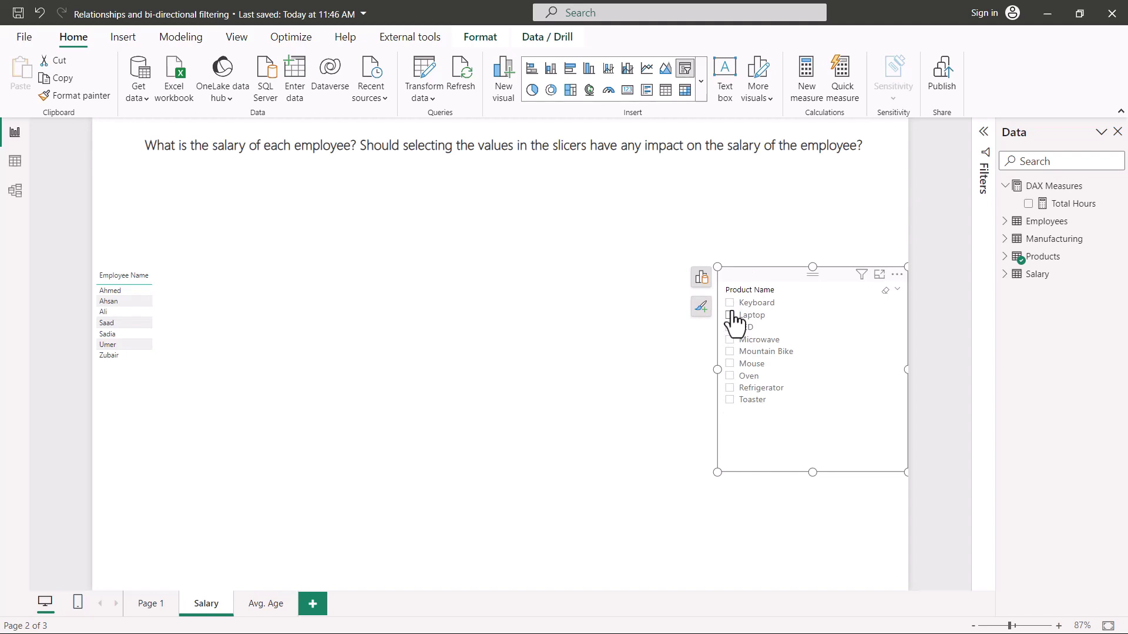
- Check the Product Name slicer's filters and examine the data rows of the Salary table
left_click(985, 135)
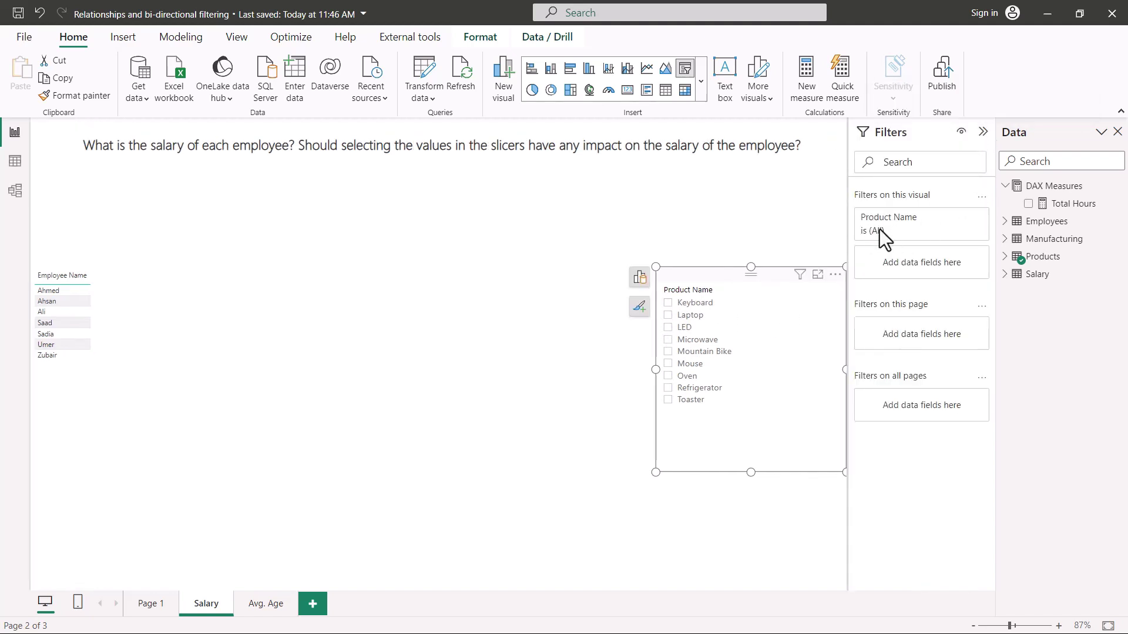
left_click(982, 132)
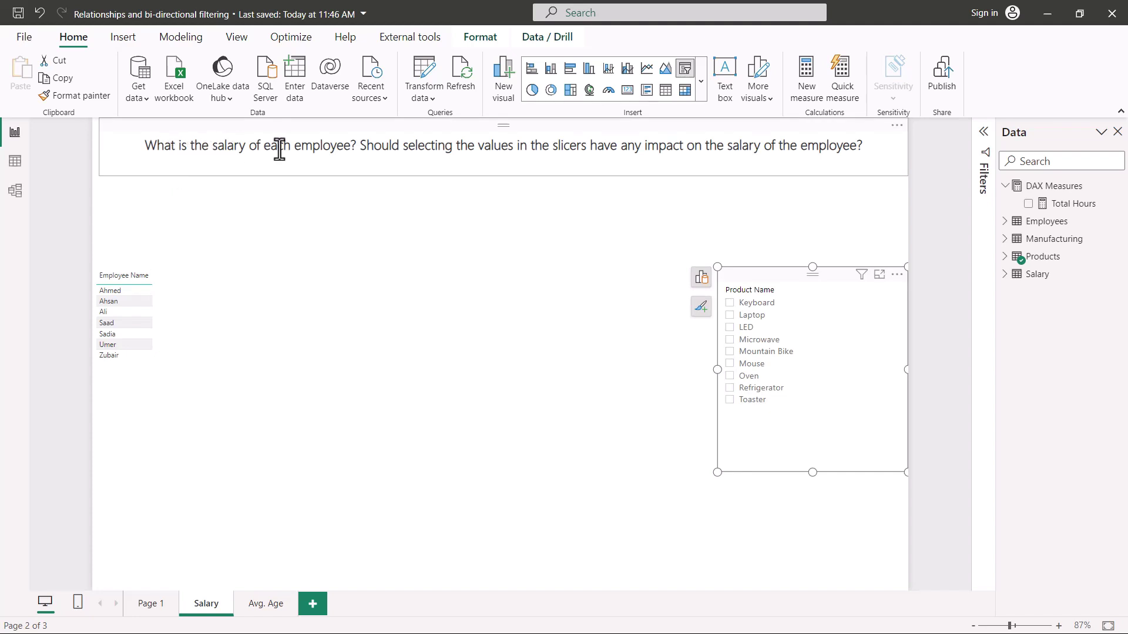
left_click(167, 303)
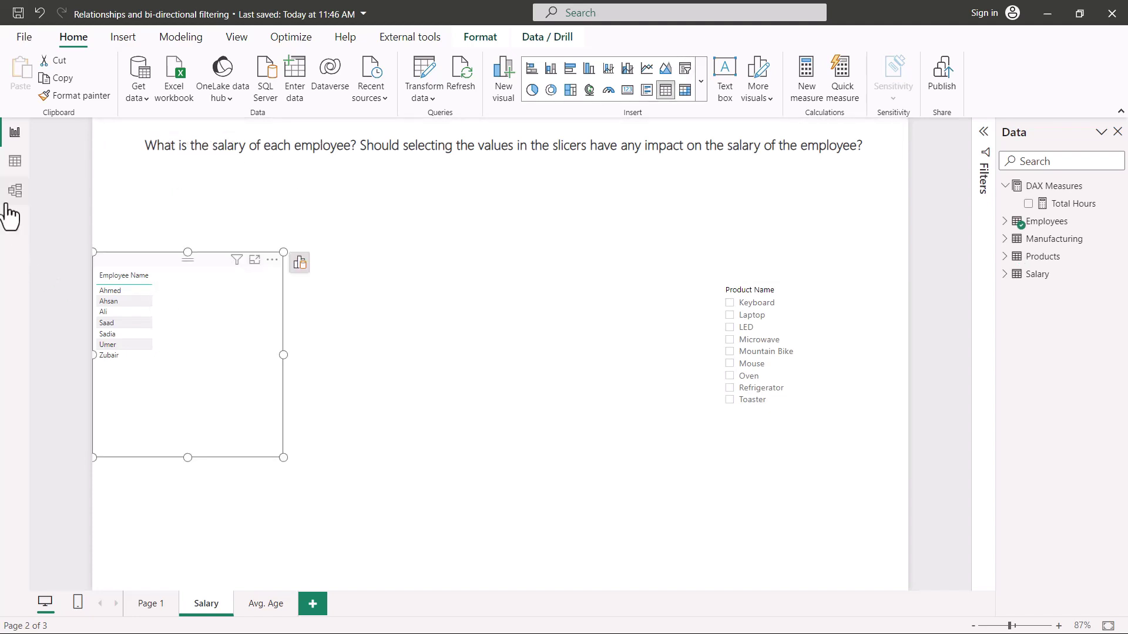
left_click(14, 163)
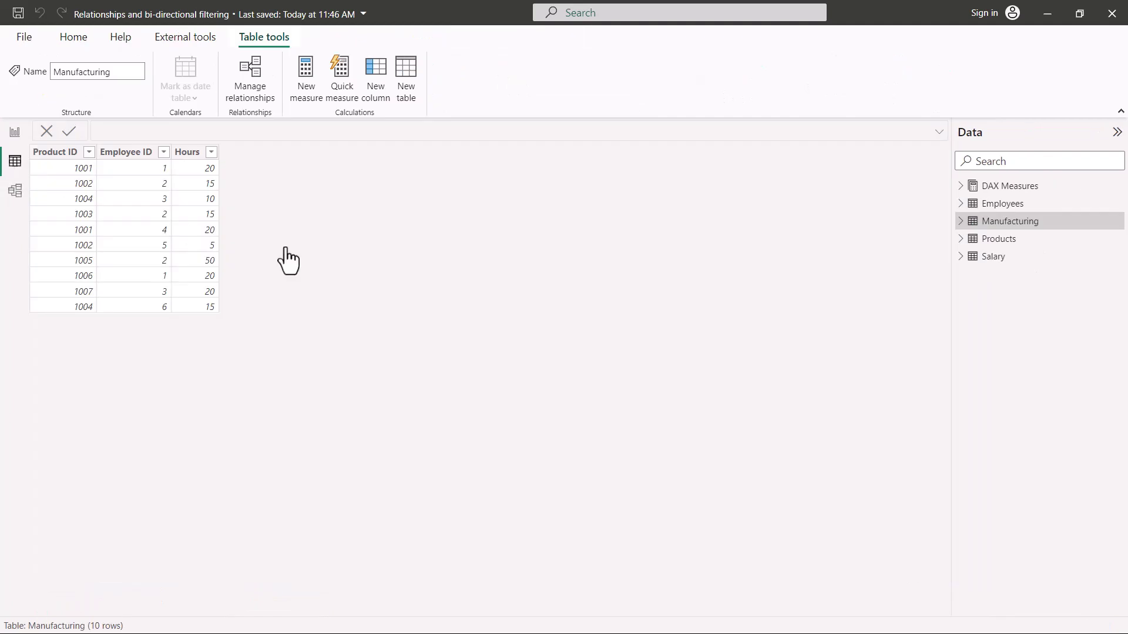
left_click(992, 257)
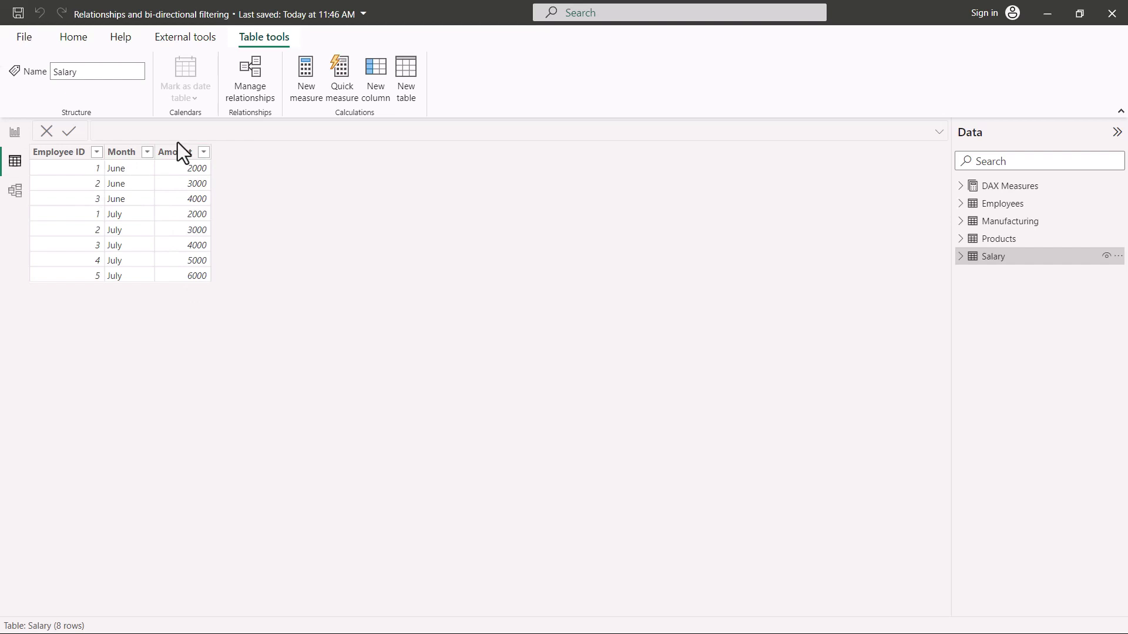
- Create a Total Salary measure as SUM(Salary[Amount]) and add it to the Employee Name table on the Salary page
left_click(12, 134)
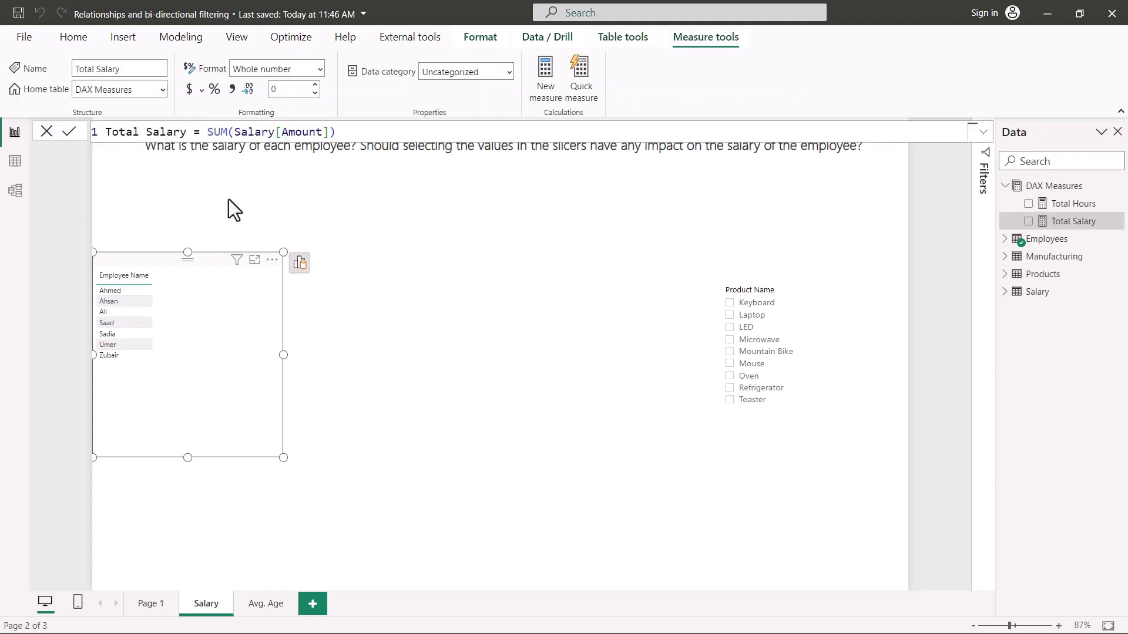
double_click(223, 132)
left_click_drag(105, 133, 211, 134)
left_click(211, 132)
left_click_drag(1073, 221, 236, 319)
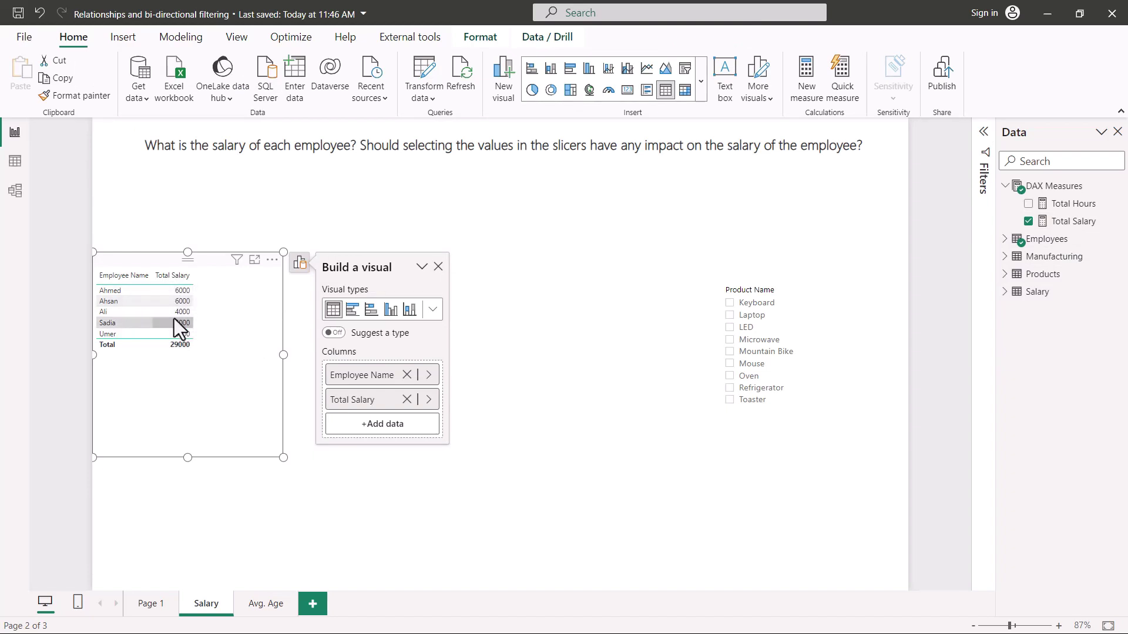
left_click(438, 266)
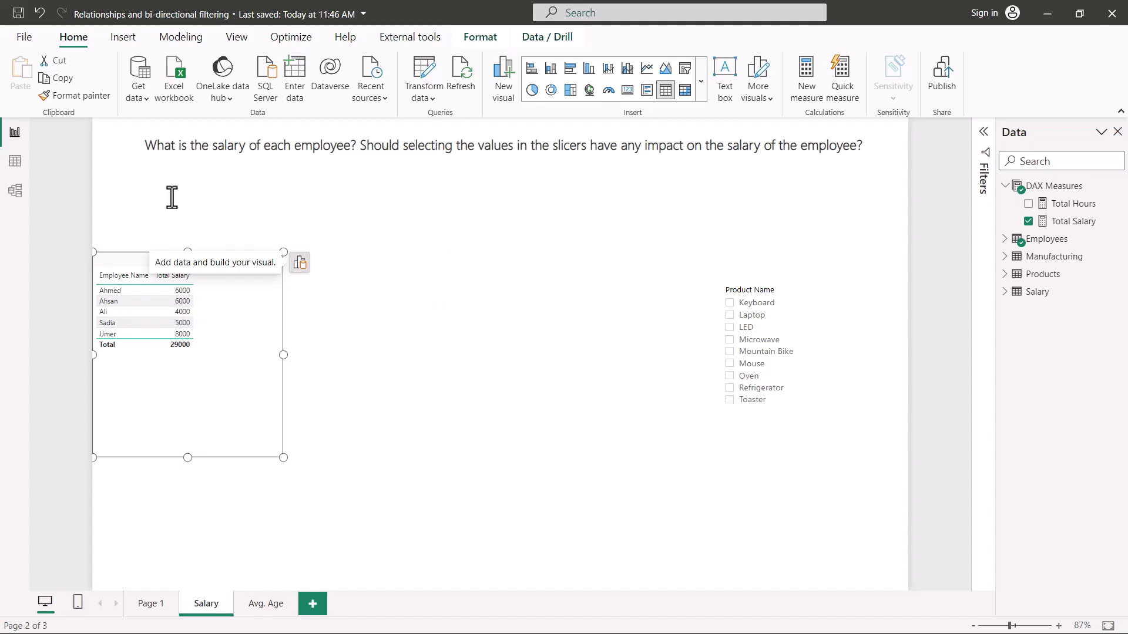
- Reread both parts of the Salary page's question, about each employee's salary and the impact of slicer selections
left_click_drag(146, 147, 352, 150)
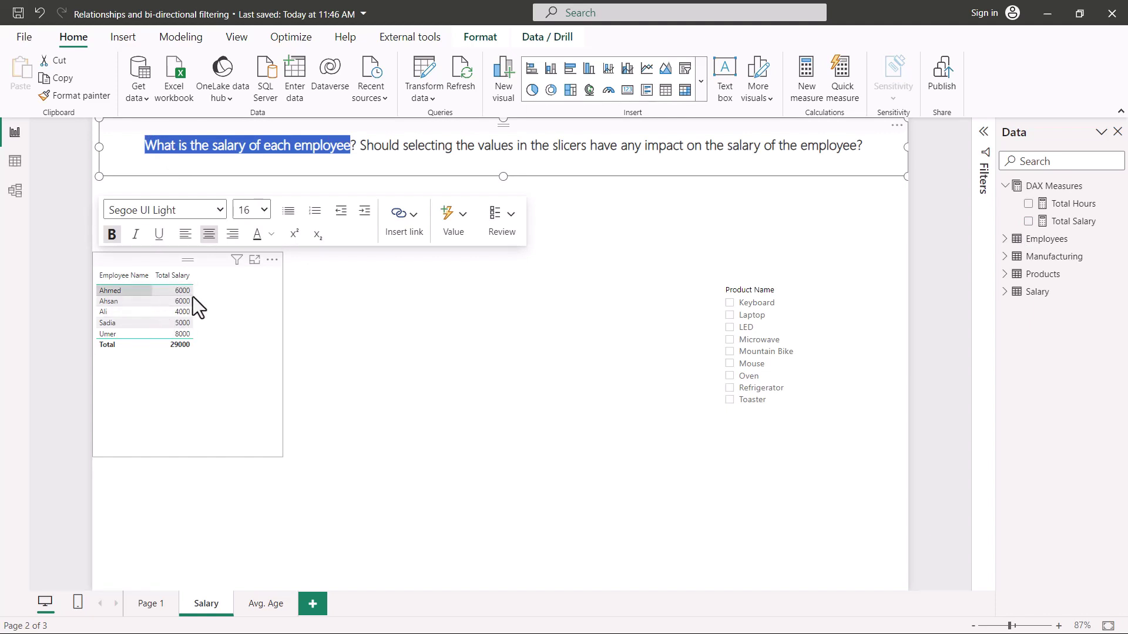
left_click(364, 146)
left_click_drag(362, 147, 593, 154)
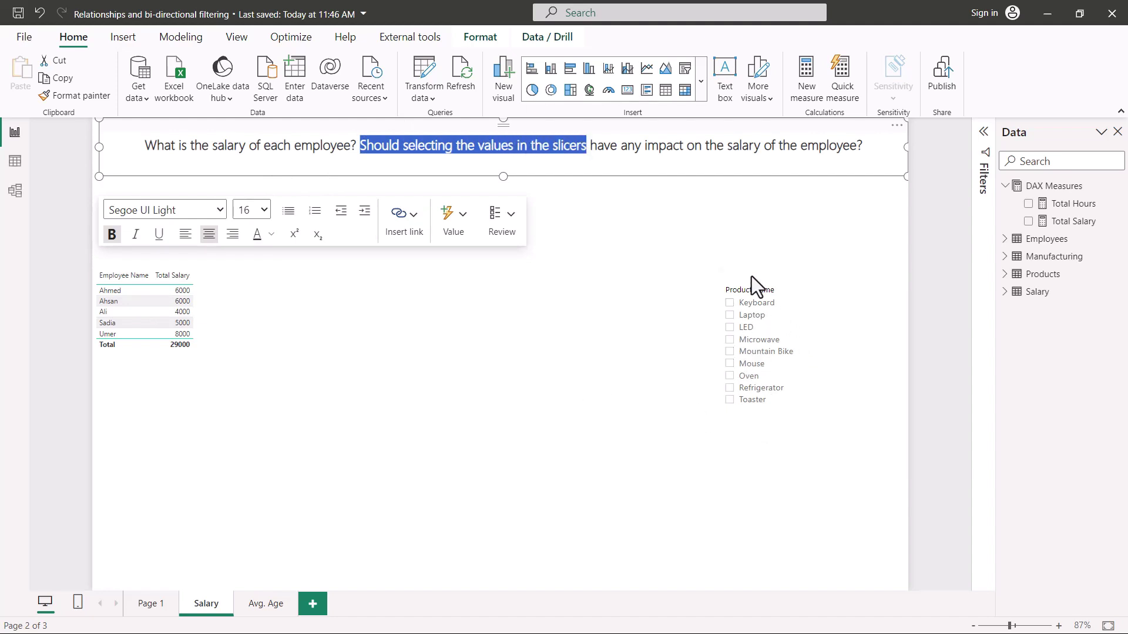
left_click(674, 214)
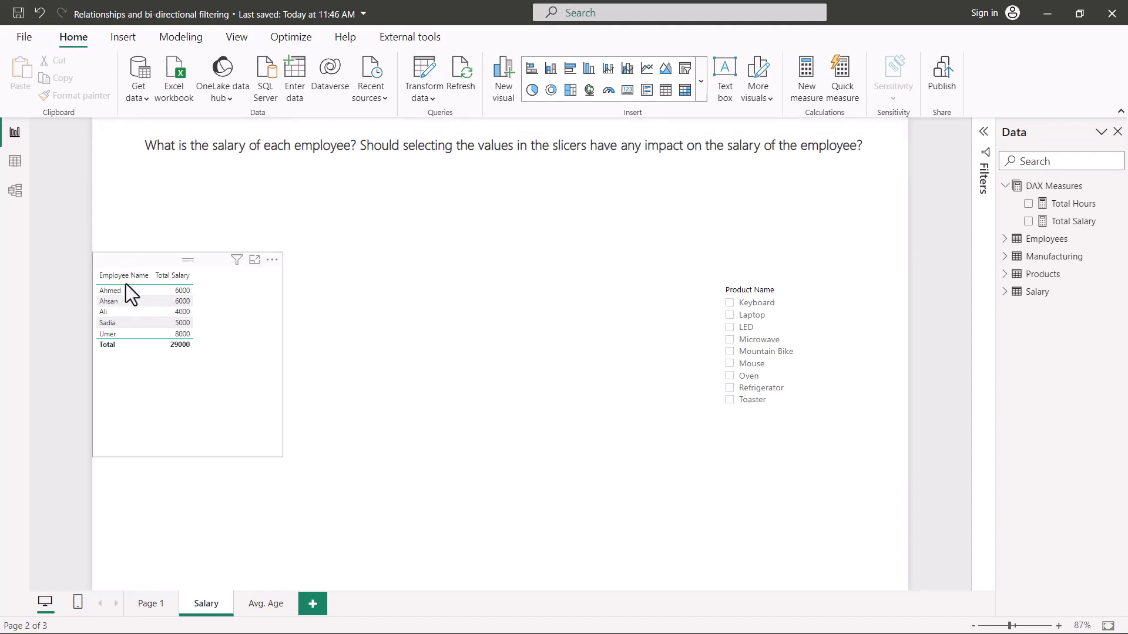
- Test different products in the Product Name slicer against the salary table, finishing with Keyboard selected
left_click(729, 316)
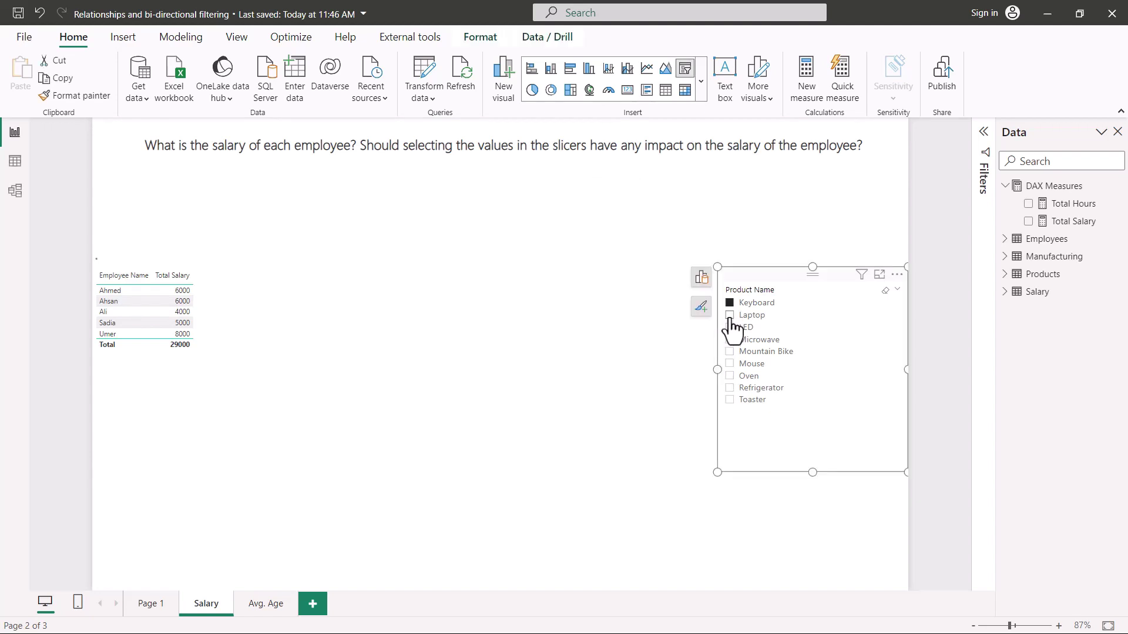
left_click(730, 327)
left_click(729, 351)
left_click(729, 364)
left_click(730, 375)
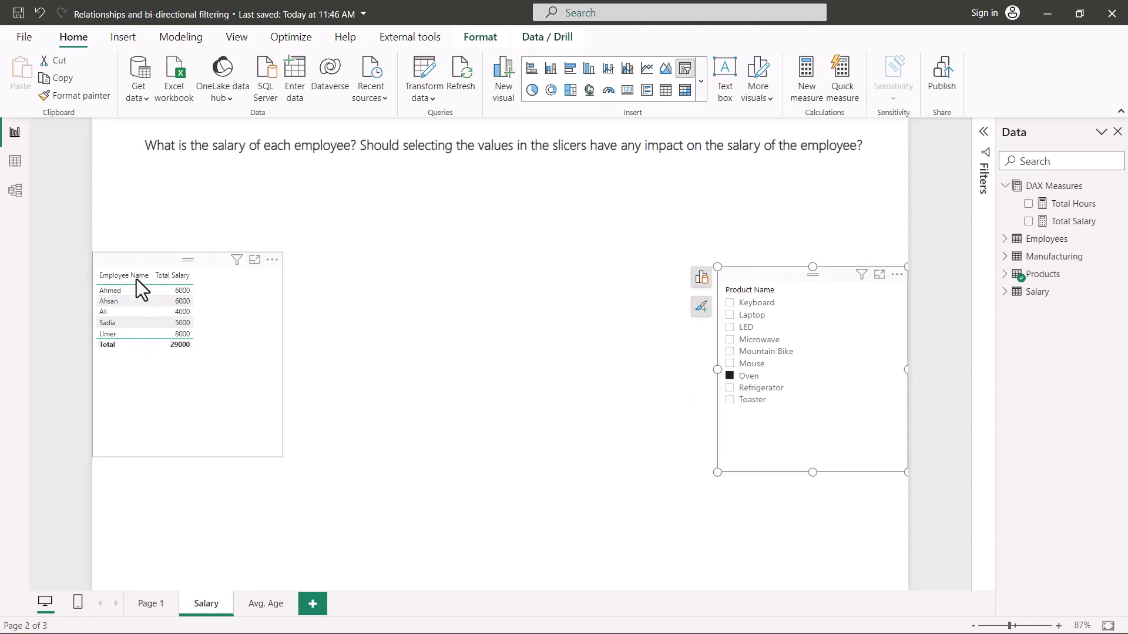
left_click(730, 303)
- Compare the employee salary table with the table relationships in the model diagram, and return to the report
left_click(128, 296)
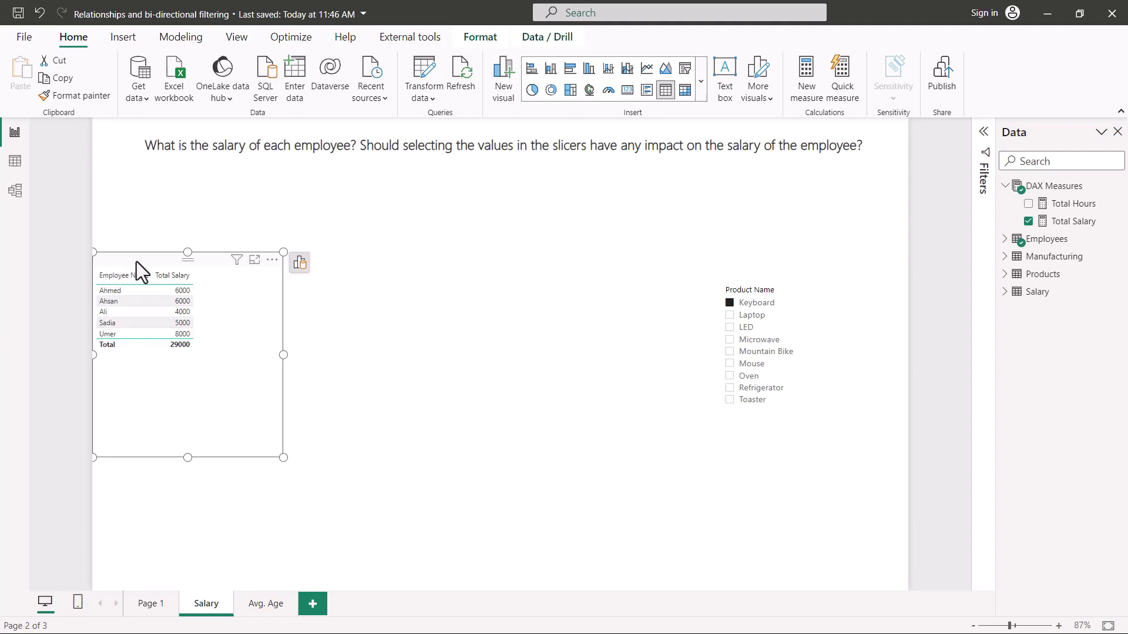
left_click(13, 194)
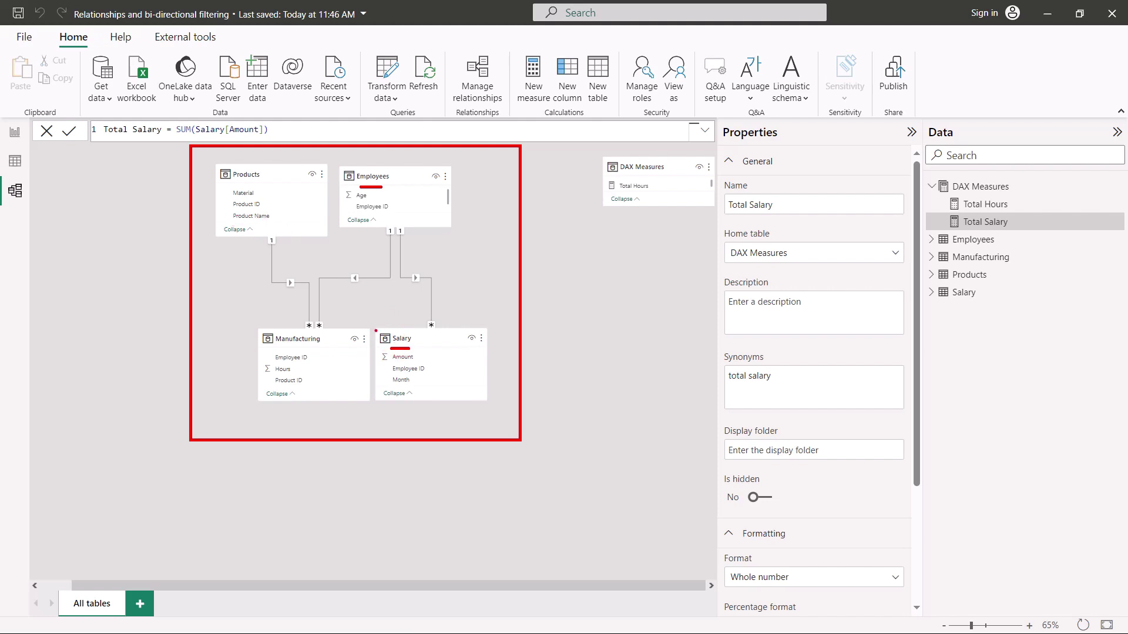
left_click(16, 134)
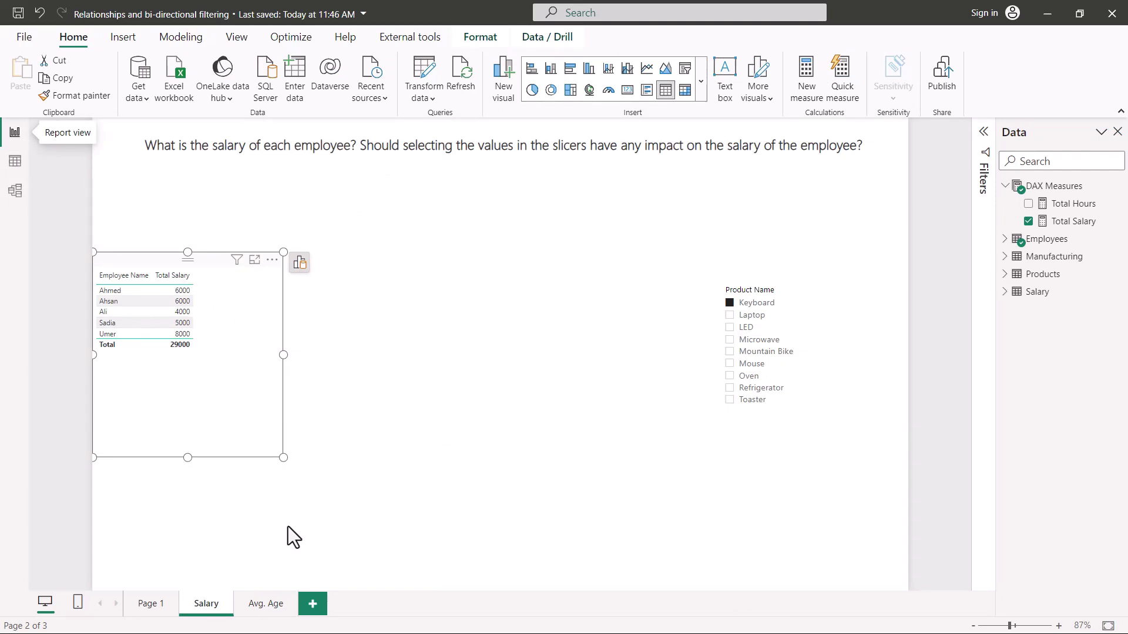
- Review the question and Material table on the Avg. Age page, and the related tables in the model diagram
left_click(272, 603)
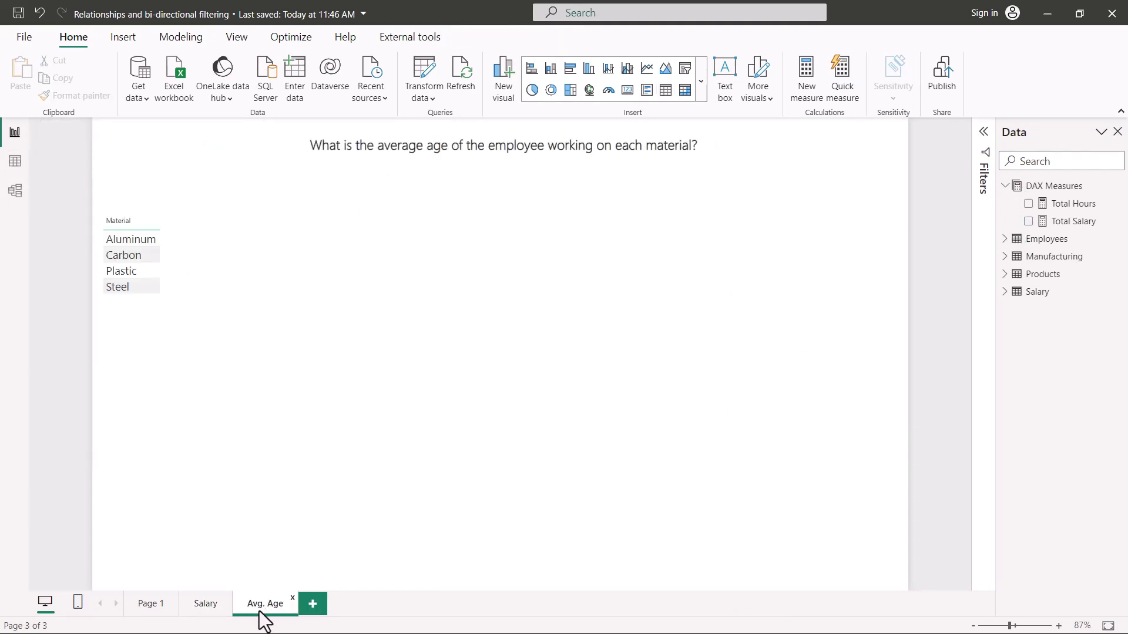
left_click(347, 147)
left_click_drag(305, 146, 541, 153)
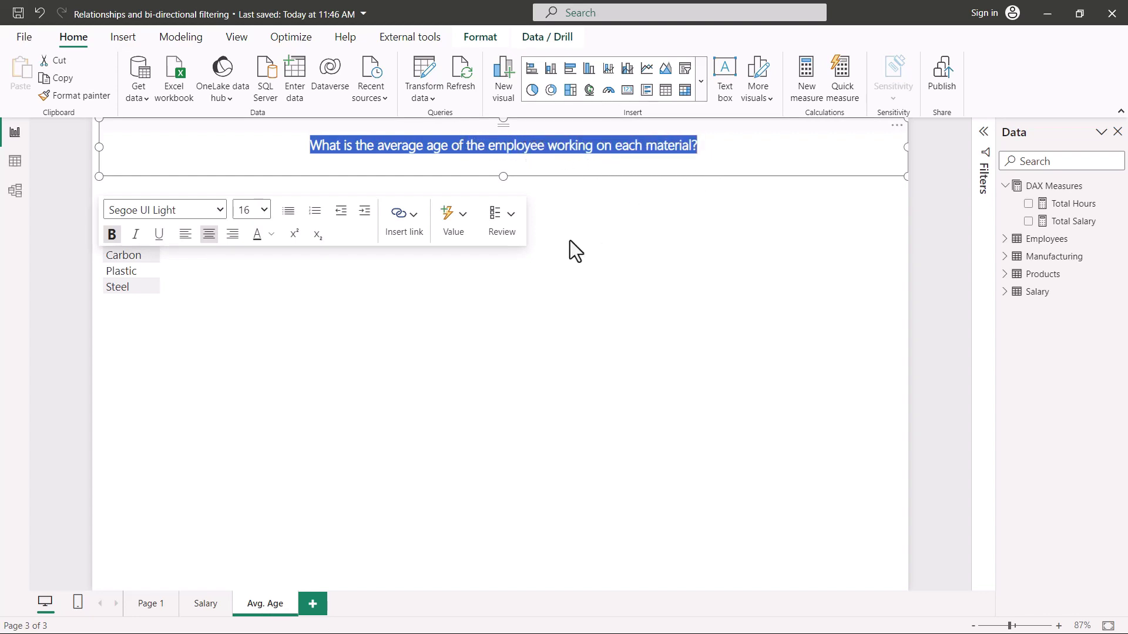
left_click(602, 245)
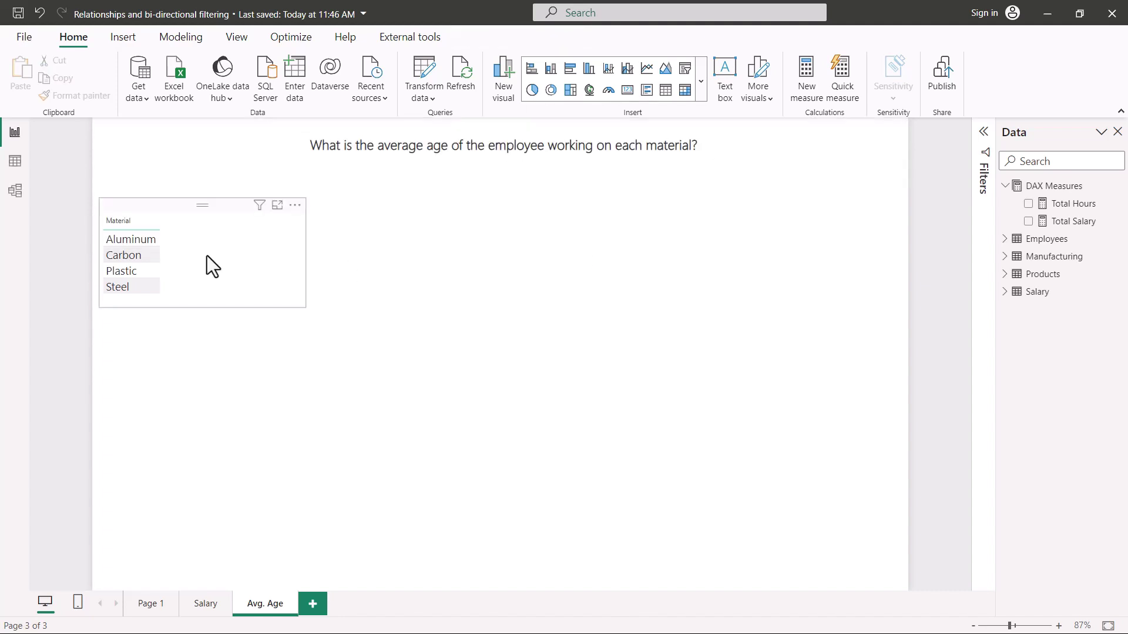
left_click(125, 225)
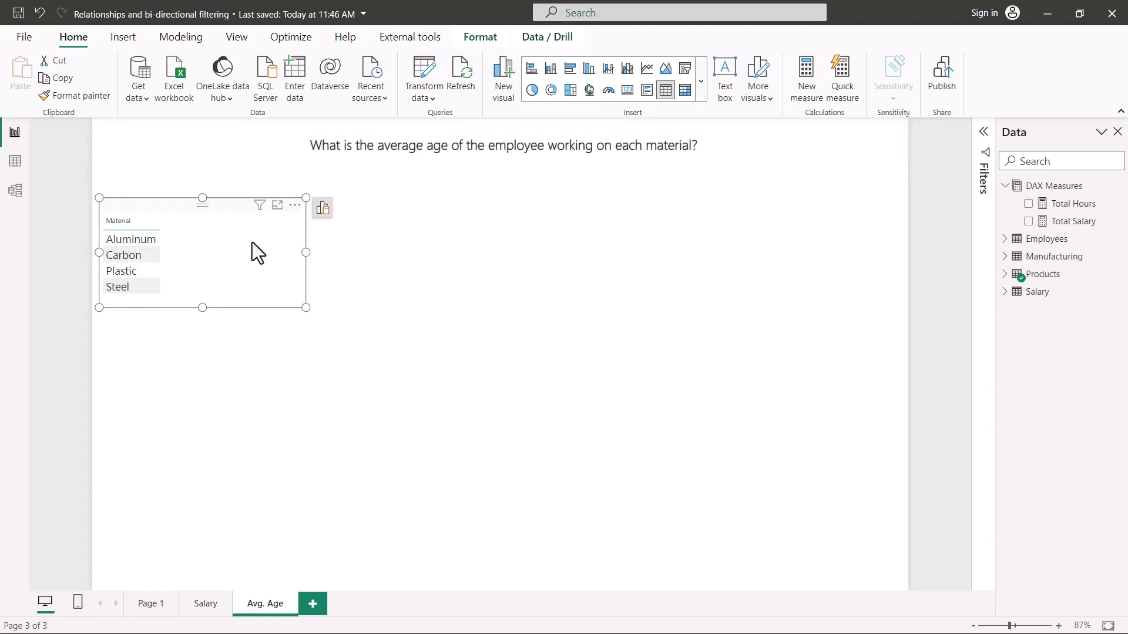
left_click(15, 191)
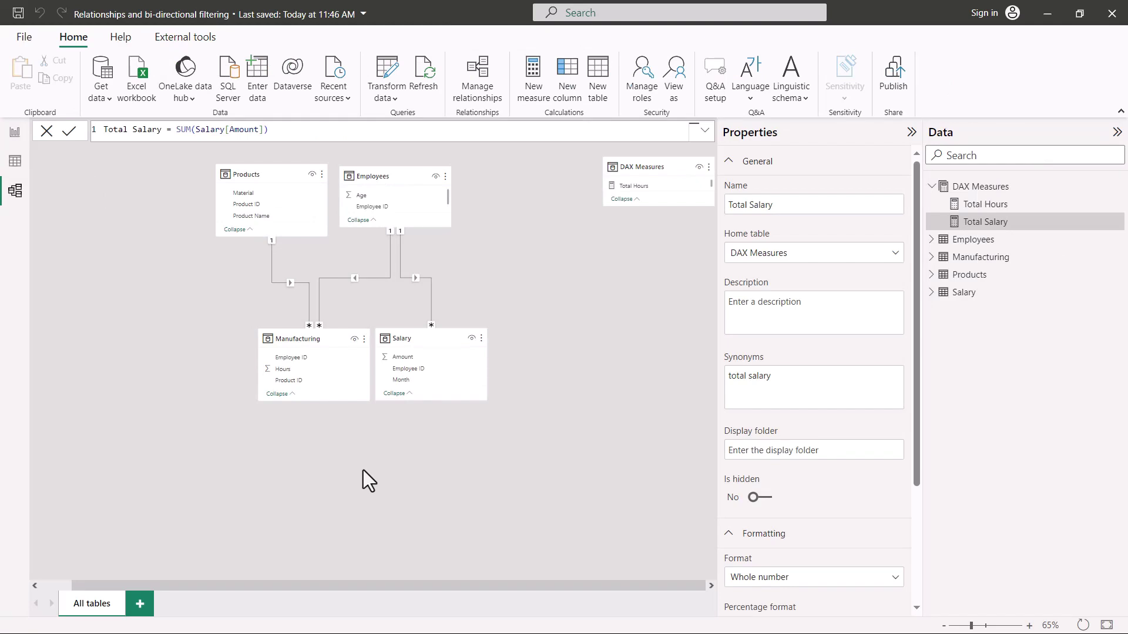
mouse_move(321, 151)
left_mouse_down()
mouse_move(423, 230)
mouse_move(495, 244)
left_mouse_up()
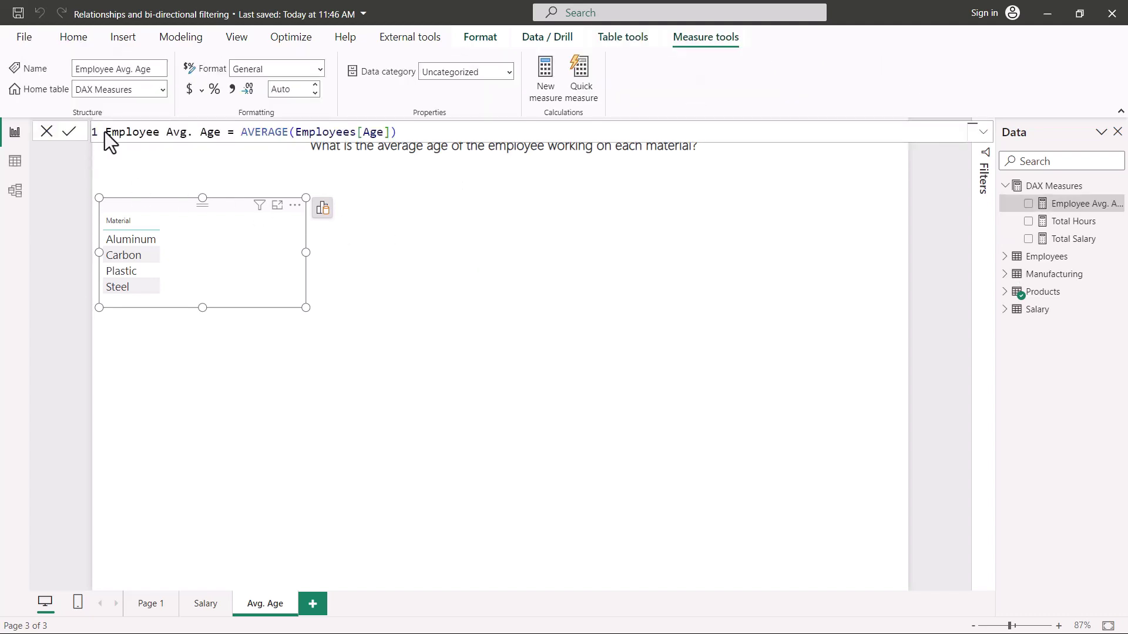
- Create an Employee Avg. Age measure as AVERAGE(Employees[Age]), add it to the Material table and make the table taller
double_click(112, 134)
left_click(238, 132)
left_click_drag(239, 133, 288, 132)
left_click(322, 133)
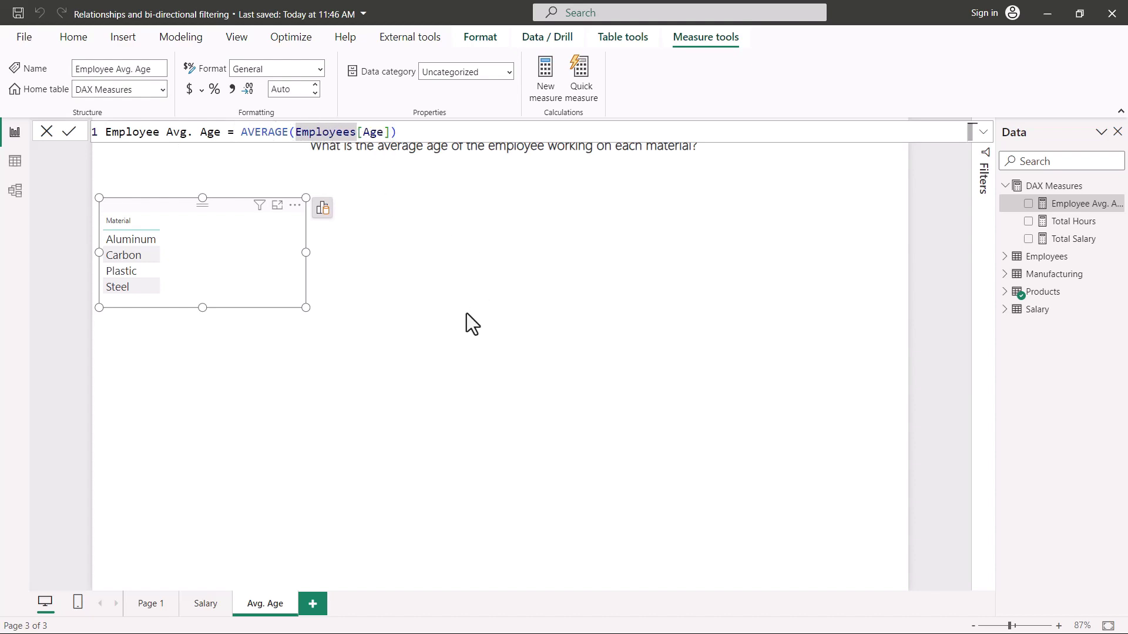
left_click_drag(1069, 207, 224, 261)
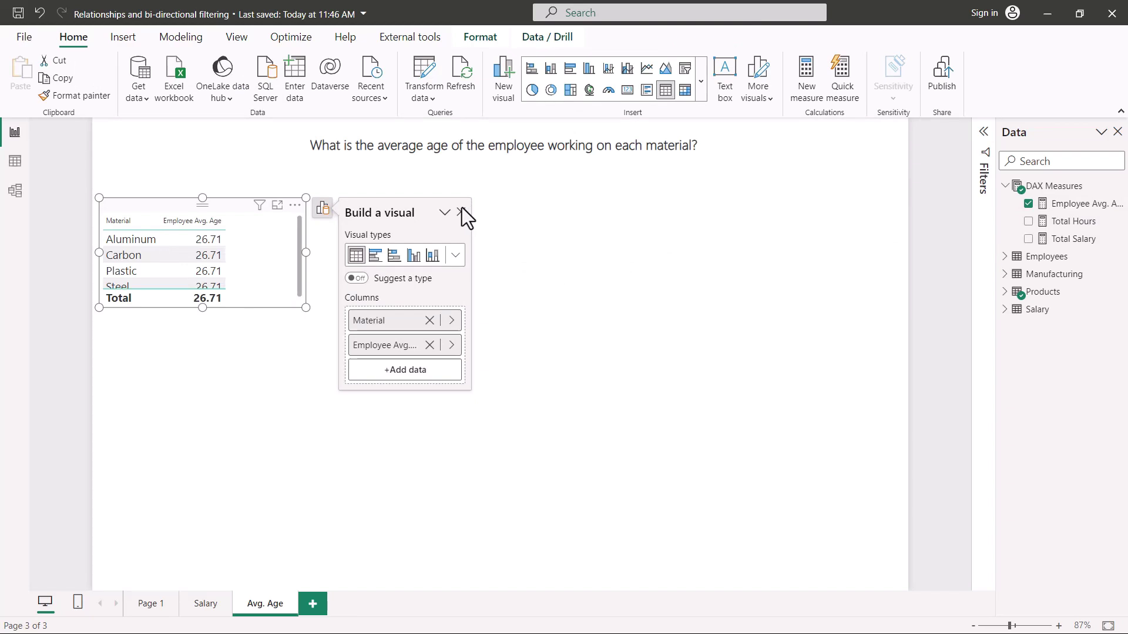
left_click_drag(199, 309, 197, 360)
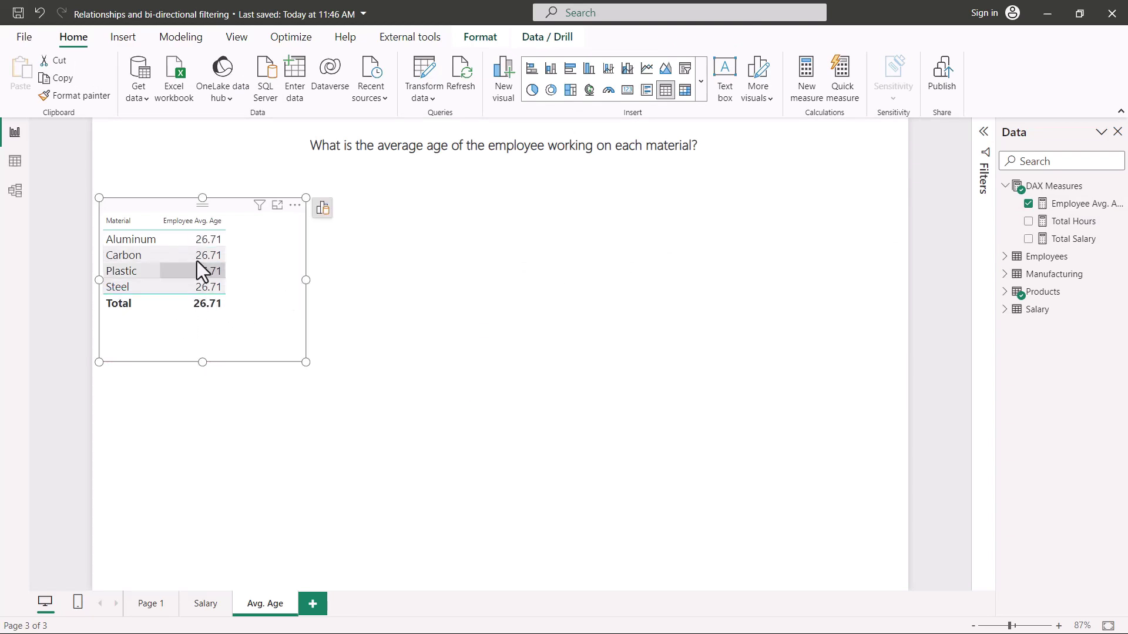
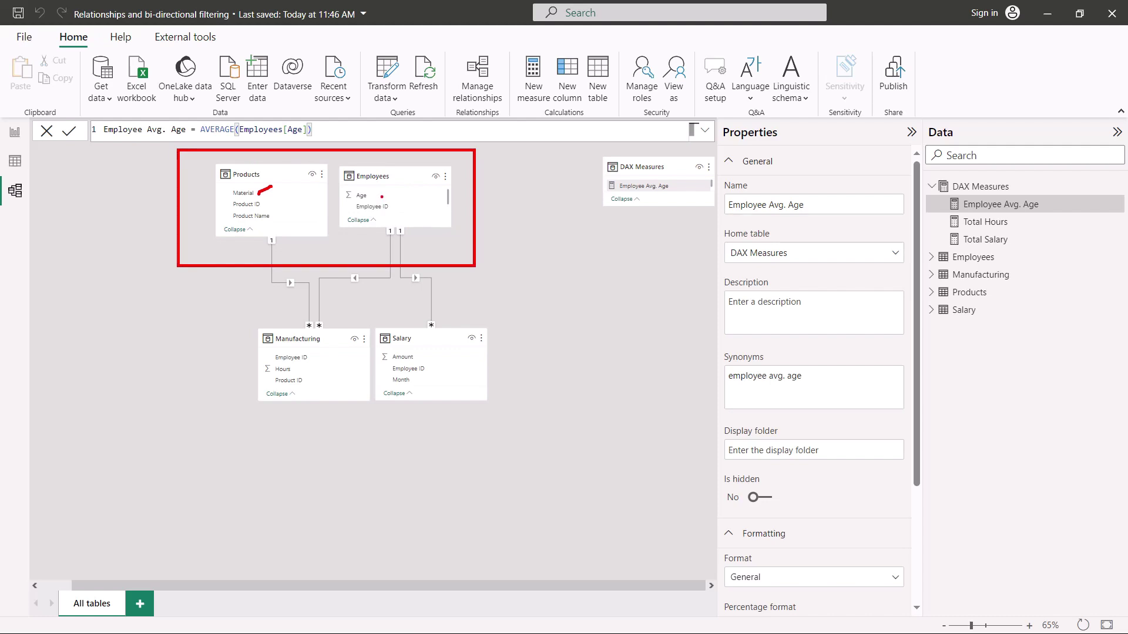
- Trace the filter path from Products through Manufacturing to Employees in the model diagram, checking the relationship directions
left_click_drag(380, 196, 417, 188)
left_click_drag(347, 201, 365, 201)
key("Escape")
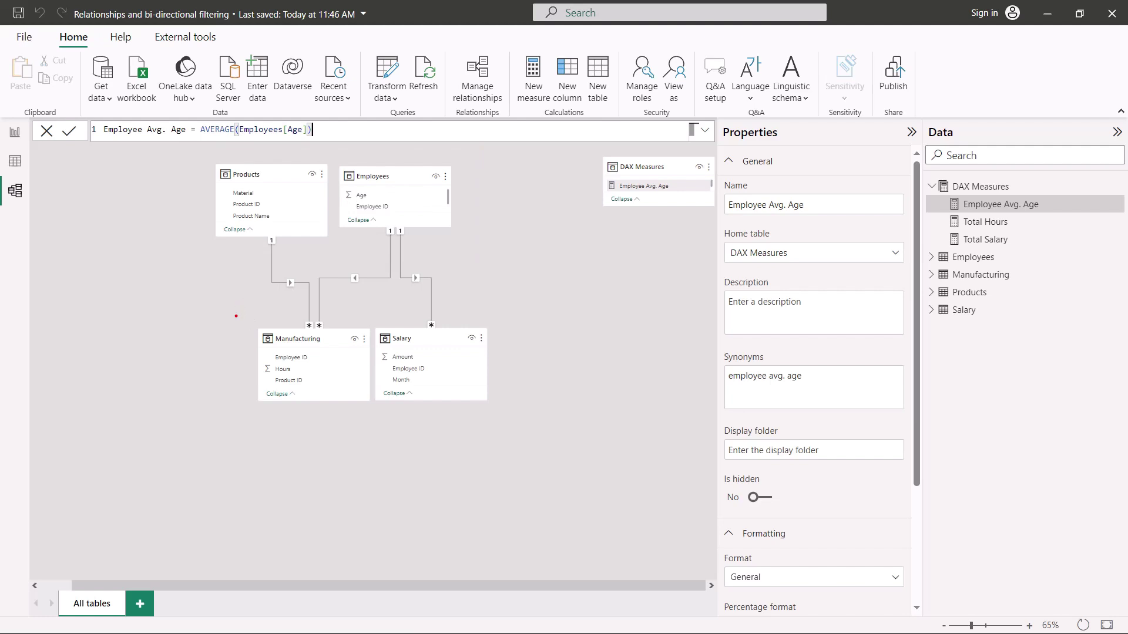
mouse_move(235, 247)
left_mouse_down()
mouse_move(347, 362)
mouse_move(377, 420)
left_mouse_up()
key("Escape")
left_click(268, 267)
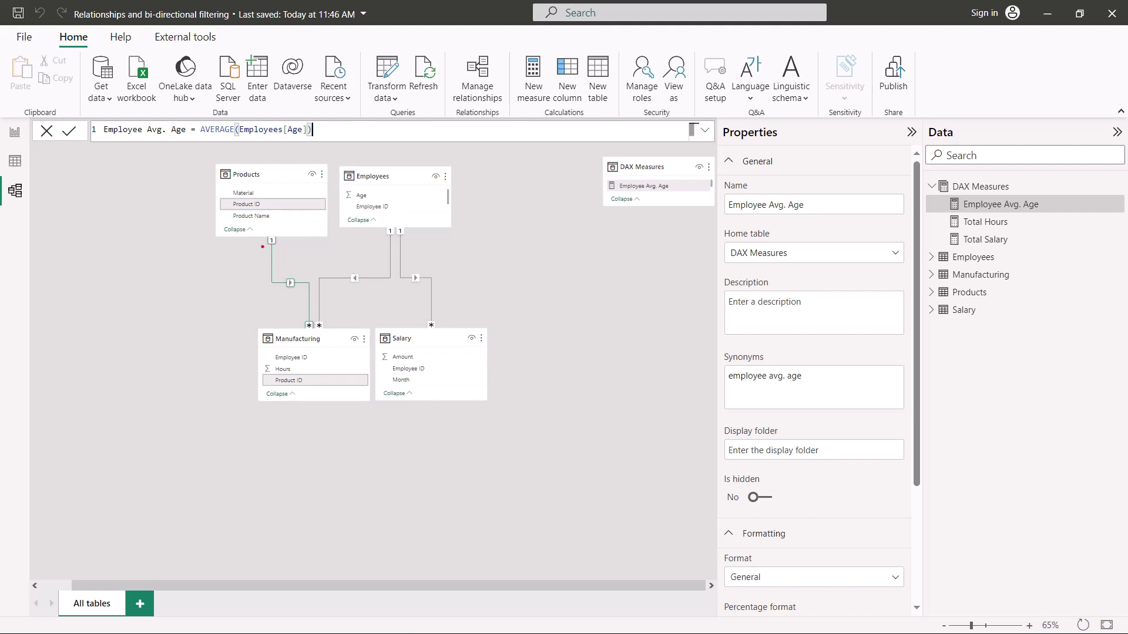
mouse_move(262, 246)
left_mouse_down()
mouse_move(270, 305)
mouse_move(315, 318)
mouse_move(373, 234)
mouse_move(361, 240)
mouse_move(389, 224)
mouse_move(386, 249)
left_mouse_up()
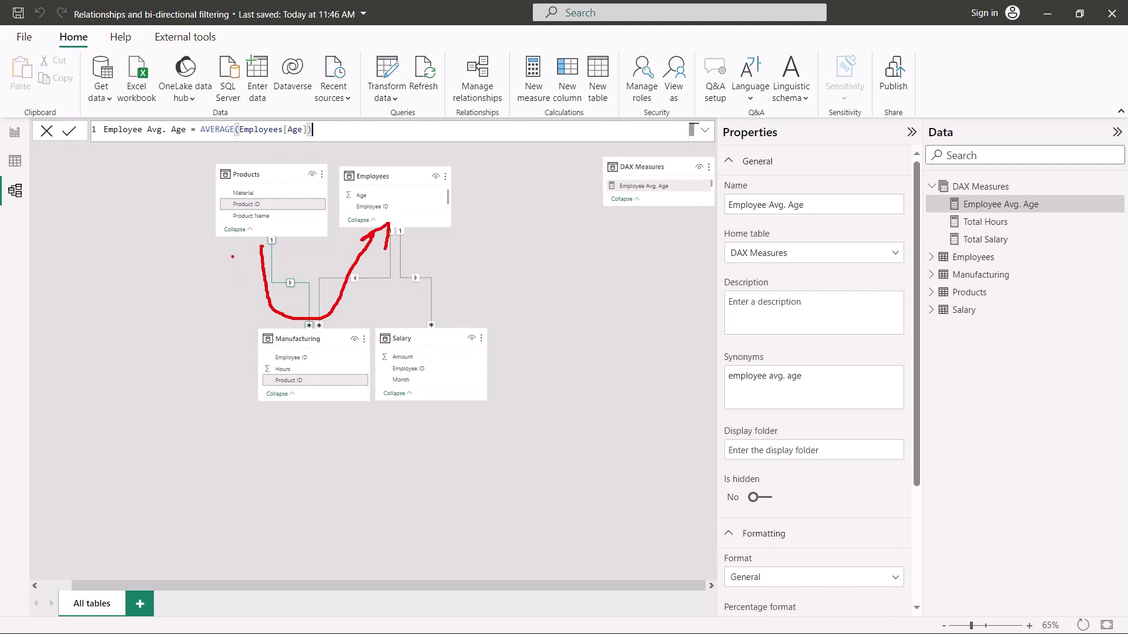
mouse_move(232, 257)
left_mouse_down()
mouse_move(243, 326)
mouse_move(232, 310)
mouse_move(255, 320)
left_mouse_up()
left_click_drag(347, 236, 324, 316)
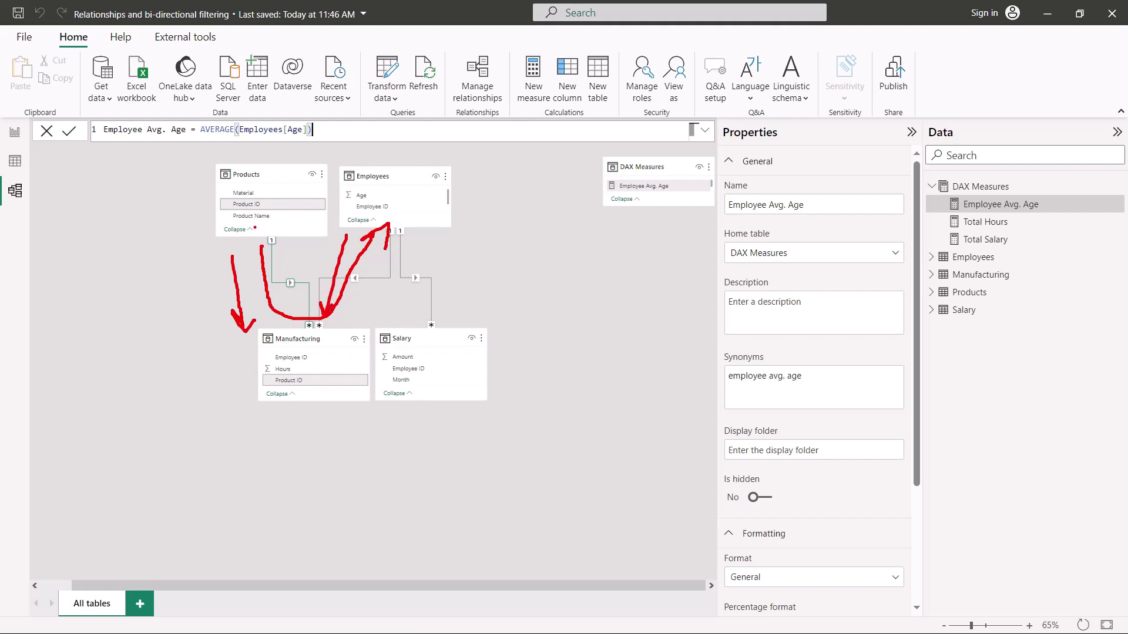
mouse_move(255, 227)
left_mouse_down()
mouse_move(266, 303)
mouse_move(314, 324)
mouse_move(373, 281)
mouse_move(390, 227)
left_mouse_up()
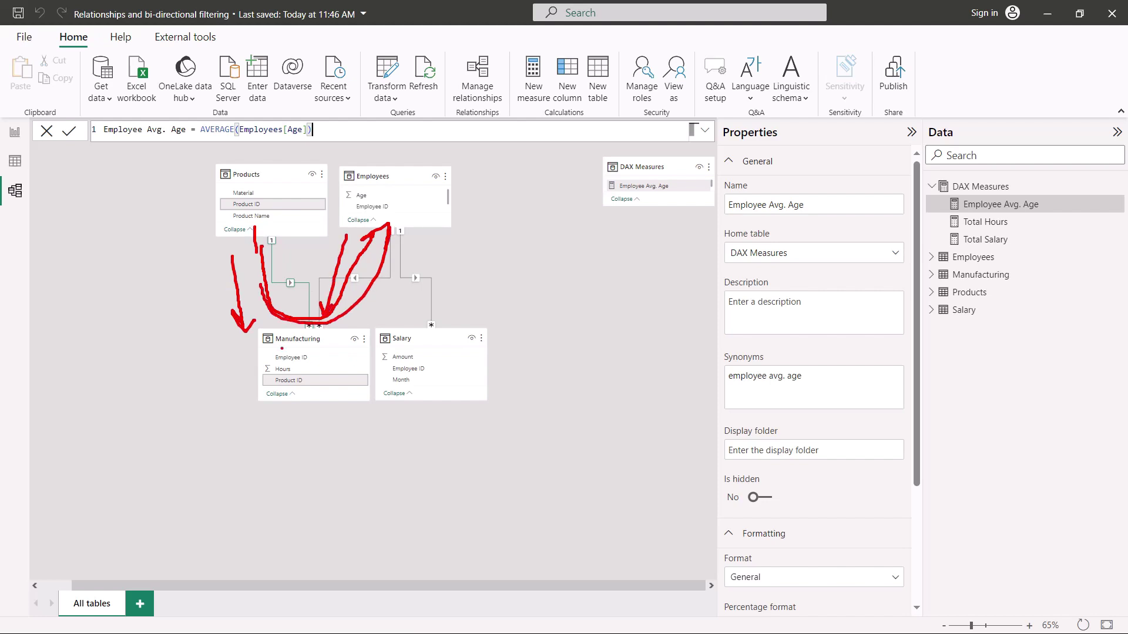
key("Escape")
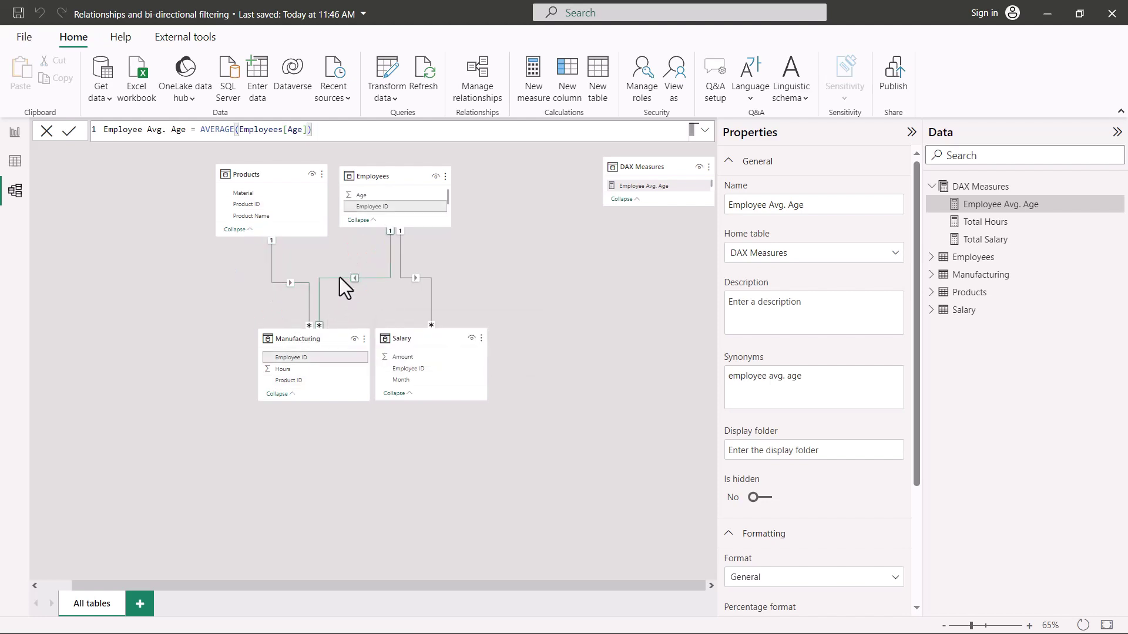
- Set the cross filter direction of the relationship between Manufacturing and Employees to Both
left_click(343, 287)
right_click(344, 287)
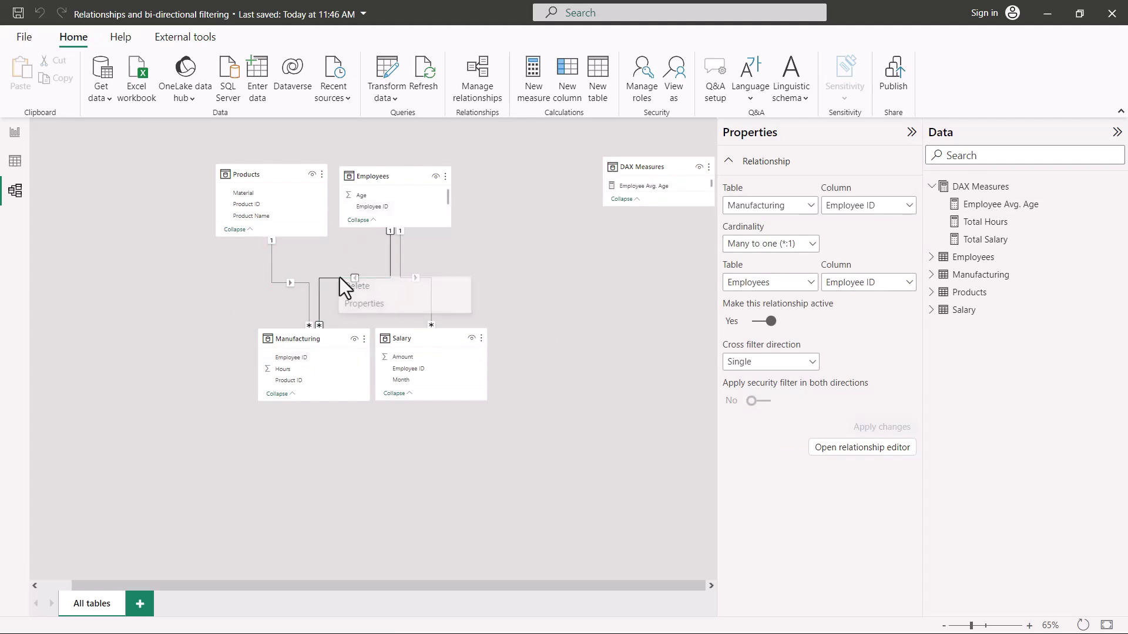
left_click(357, 304)
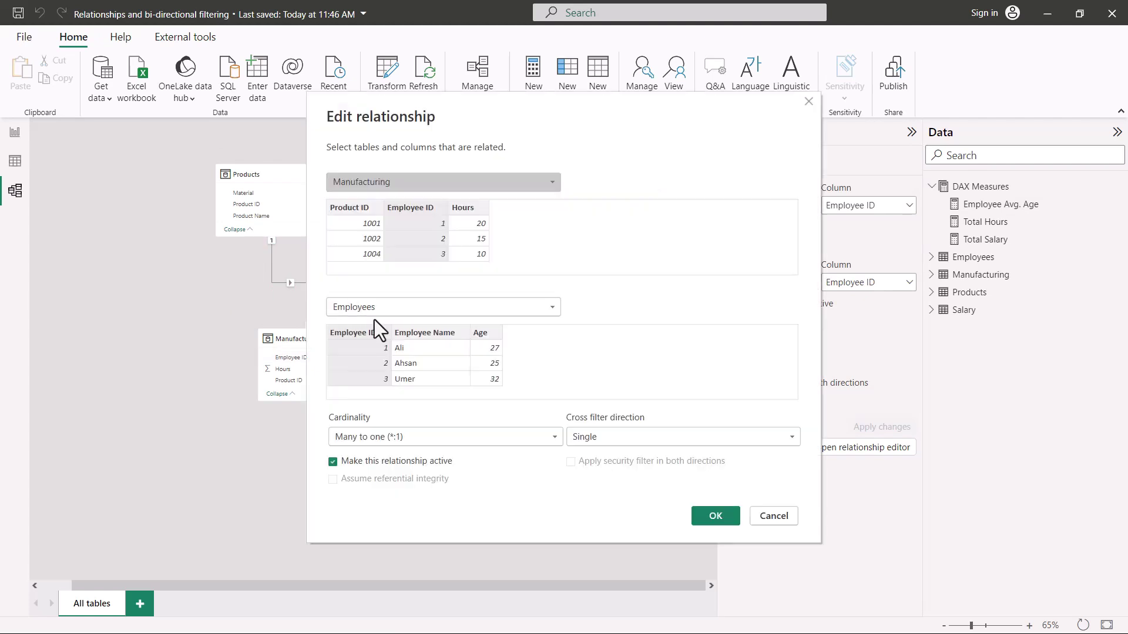
left_click(792, 438)
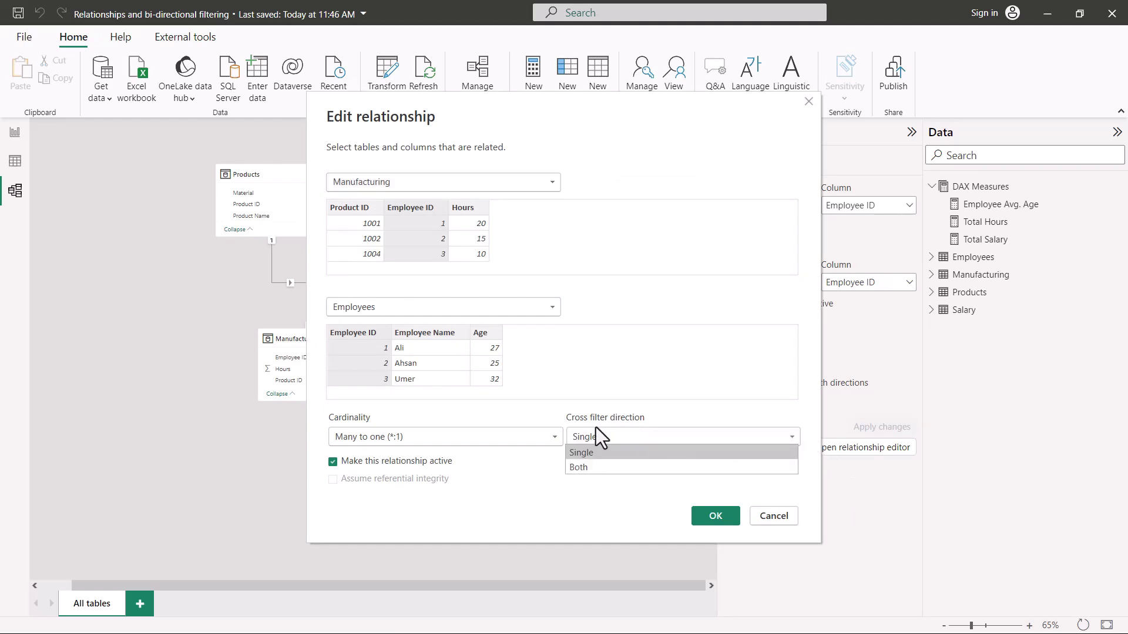
left_click(589, 468)
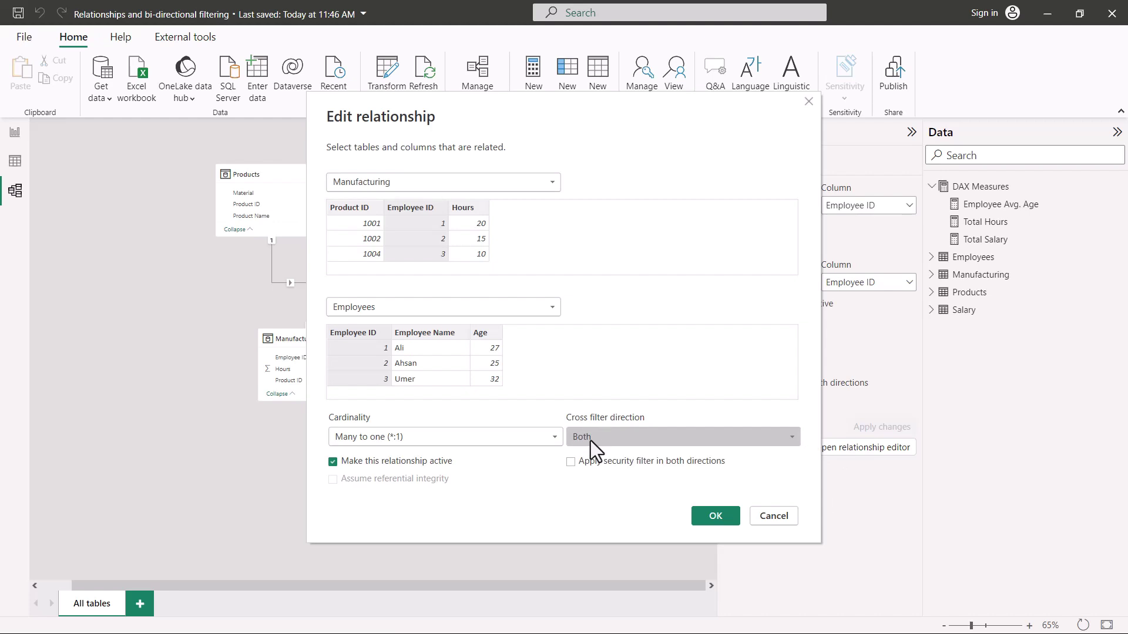
left_click(713, 517)
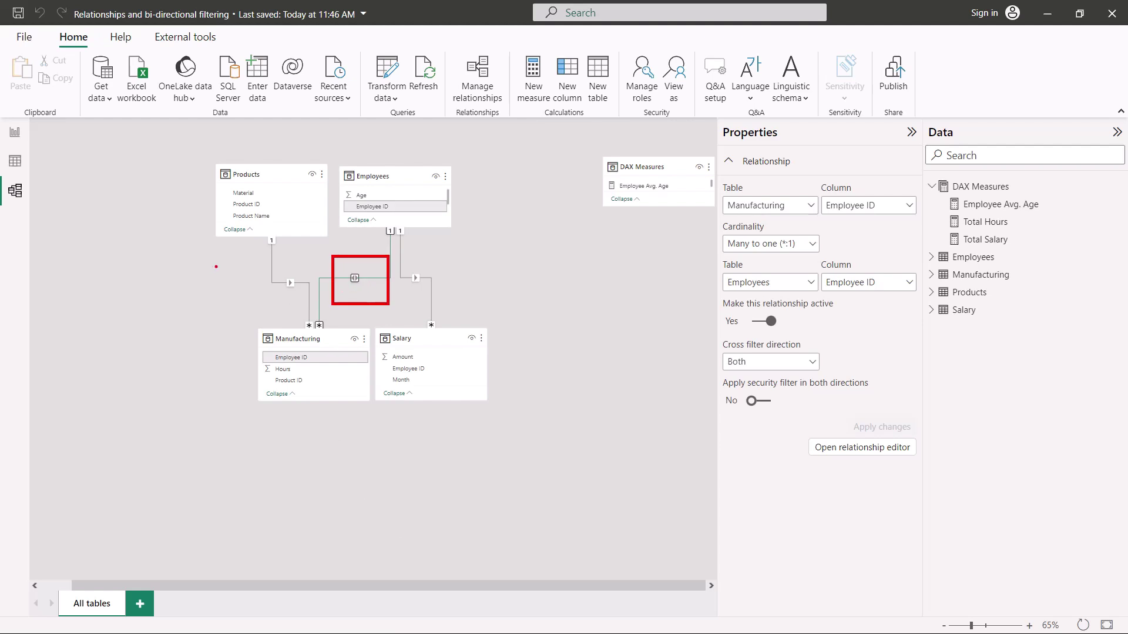
- Trace the filter path from Products through Manufacturing to Employees, and review the average age per material on the Avg. Age page
mouse_move(251, 248)
left_mouse_down()
mouse_move(266, 310)
mouse_move(317, 325)
mouse_move(322, 274)
mouse_move(382, 280)
mouse_move(377, 235)
mouse_move(389, 240)
left_mouse_up()
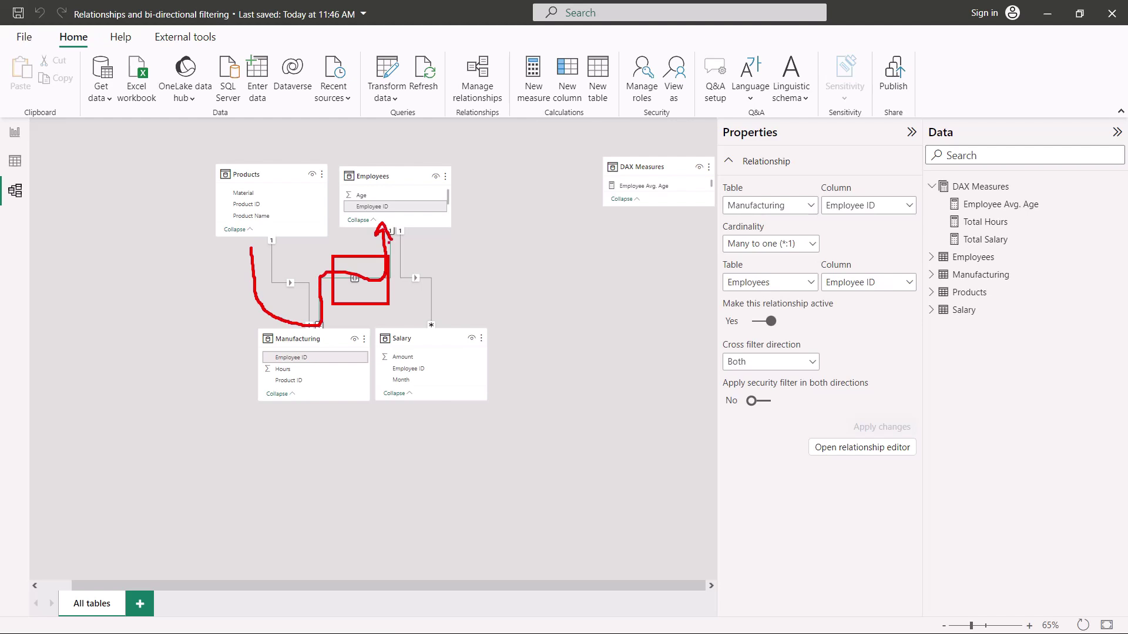
key("Escape")
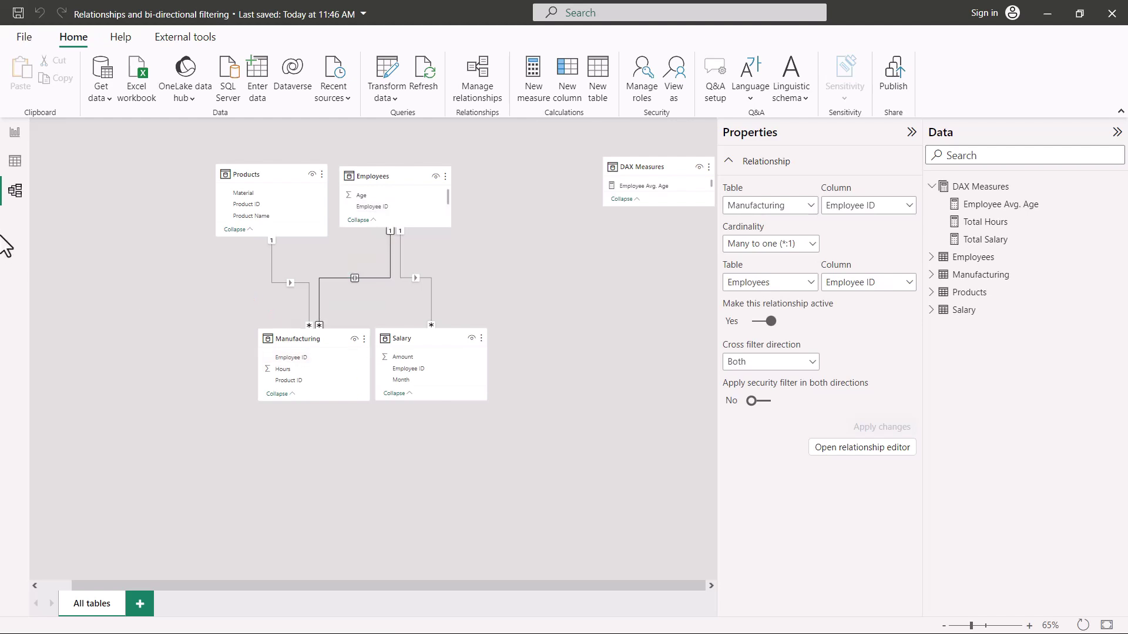
left_click(15, 134)
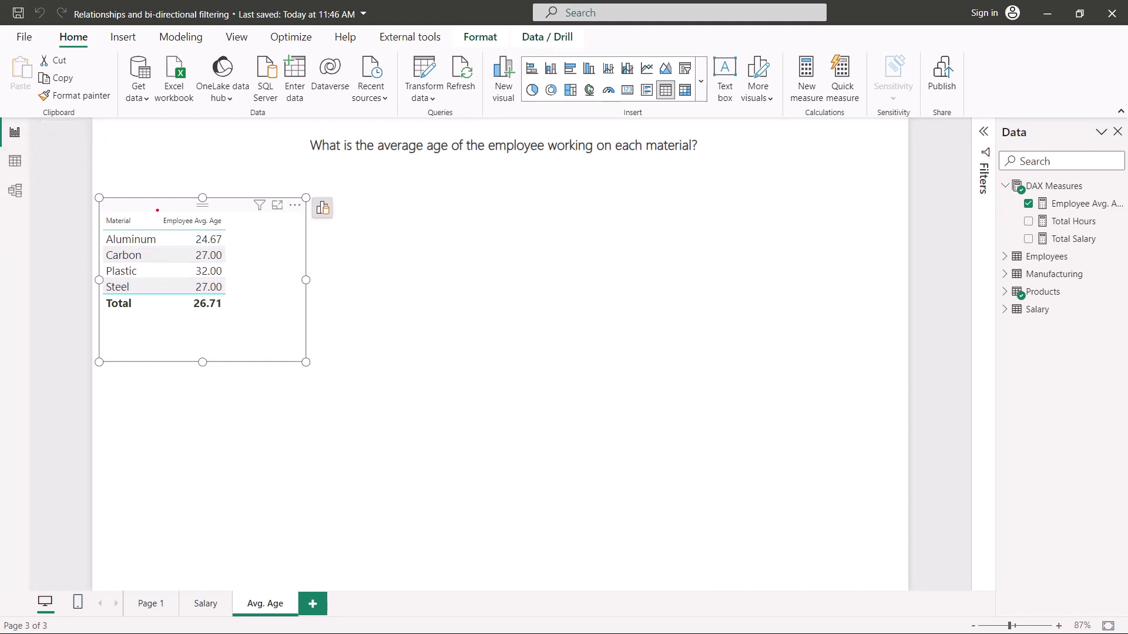
mouse_move(157, 203)
left_mouse_down()
mouse_move(231, 289)
mouse_move(239, 315)
left_mouse_up()
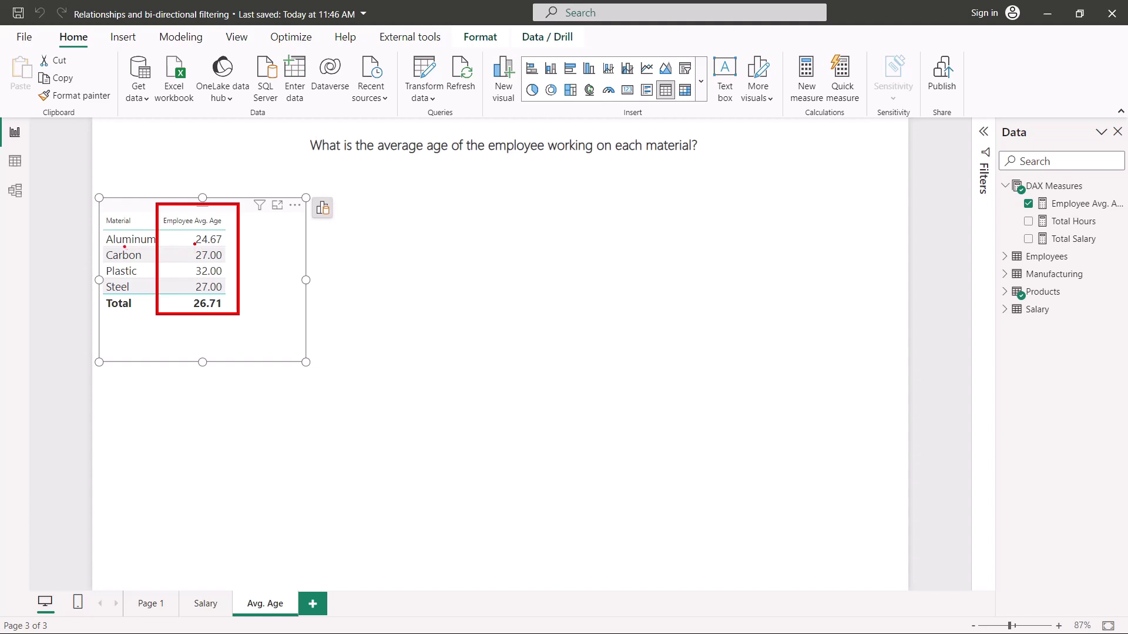
left_click_drag(124, 247, 150, 242)
key("Escape")
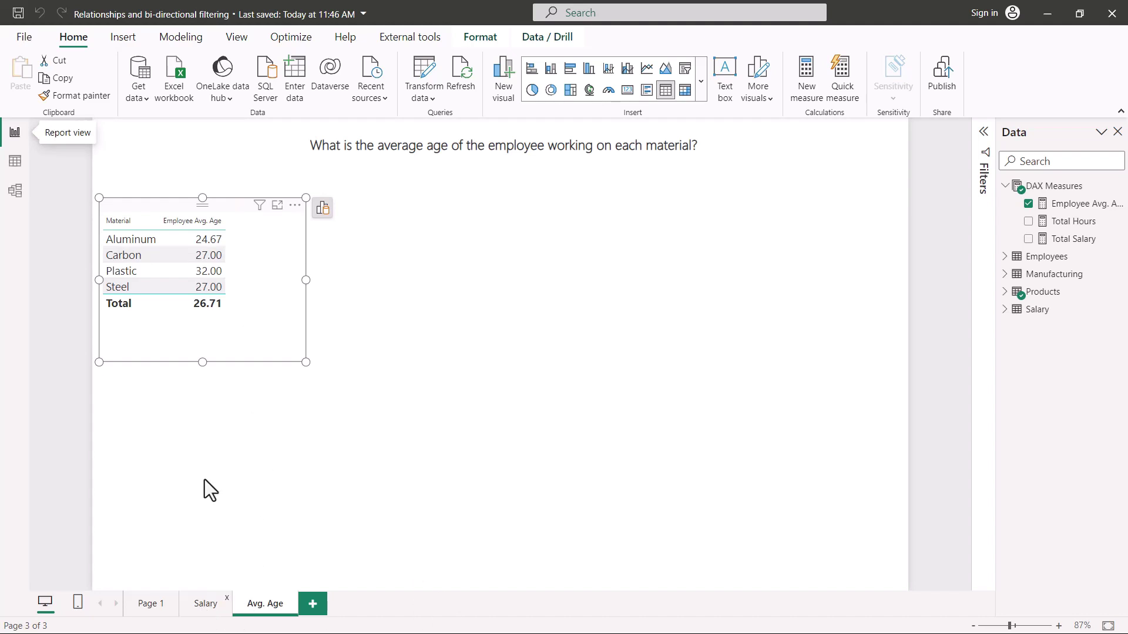
- On the Salary page, check the employee salaries for different products in the Product Name slicer, from Laptop through Oven, ending on Laptop
left_click(202, 596)
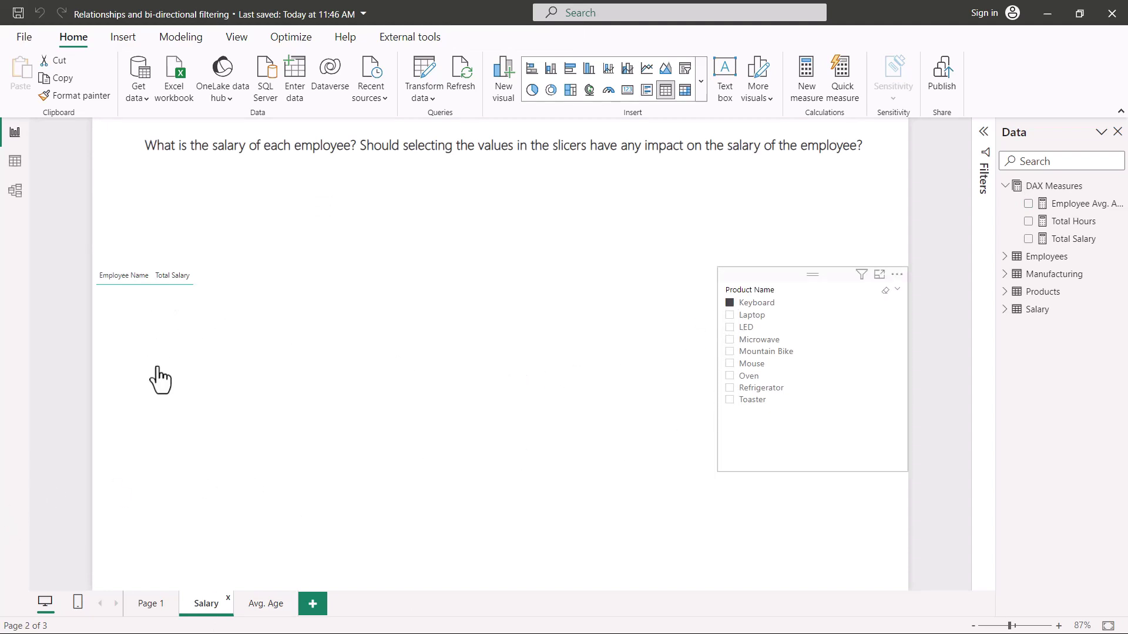
left_click(730, 303)
left_click(730, 316)
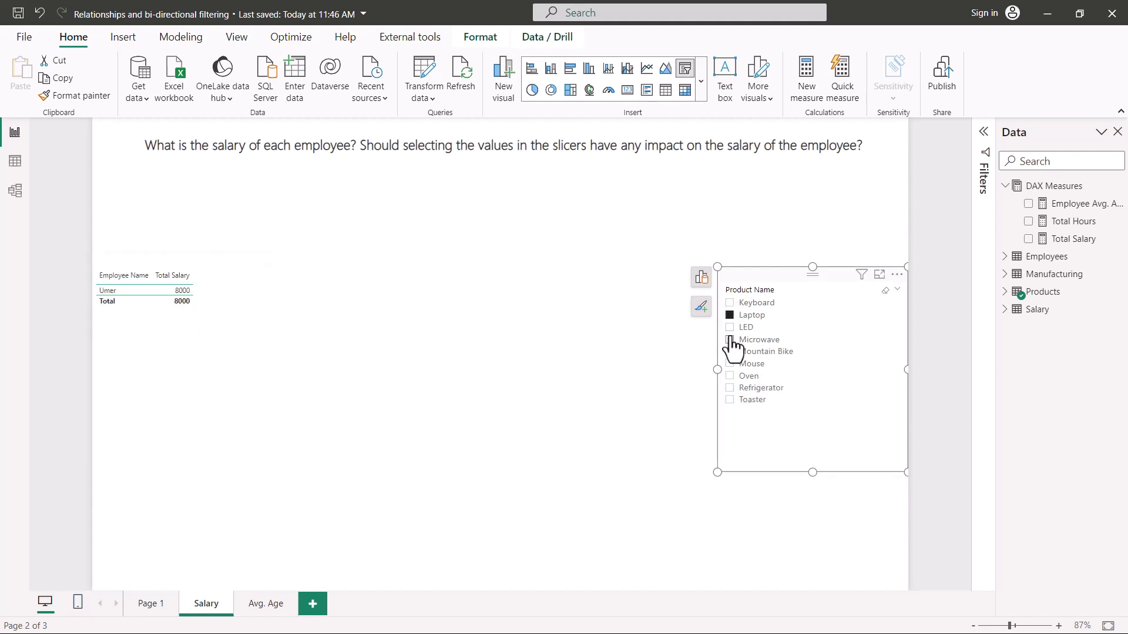
left_click(730, 328)
left_click(730, 341)
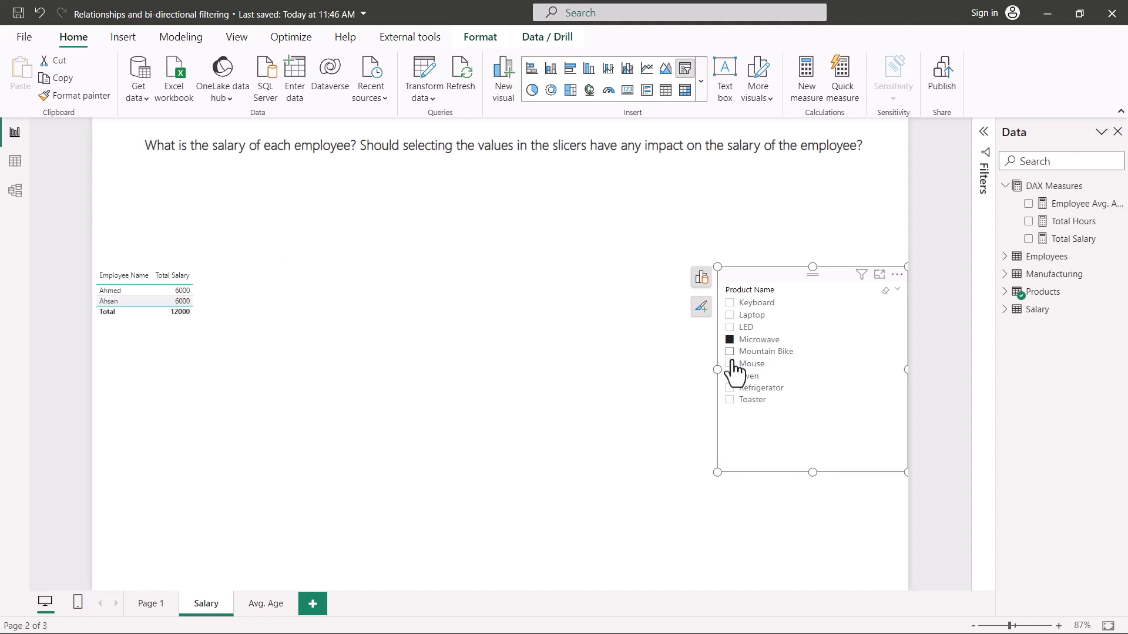
left_click(730, 352)
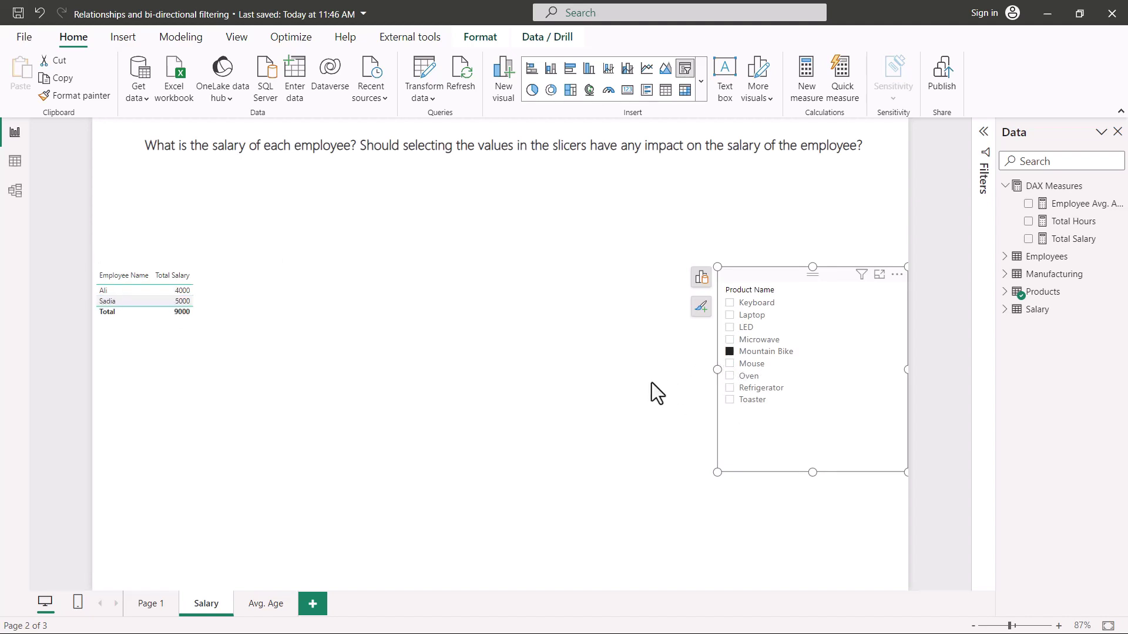
left_click(731, 364)
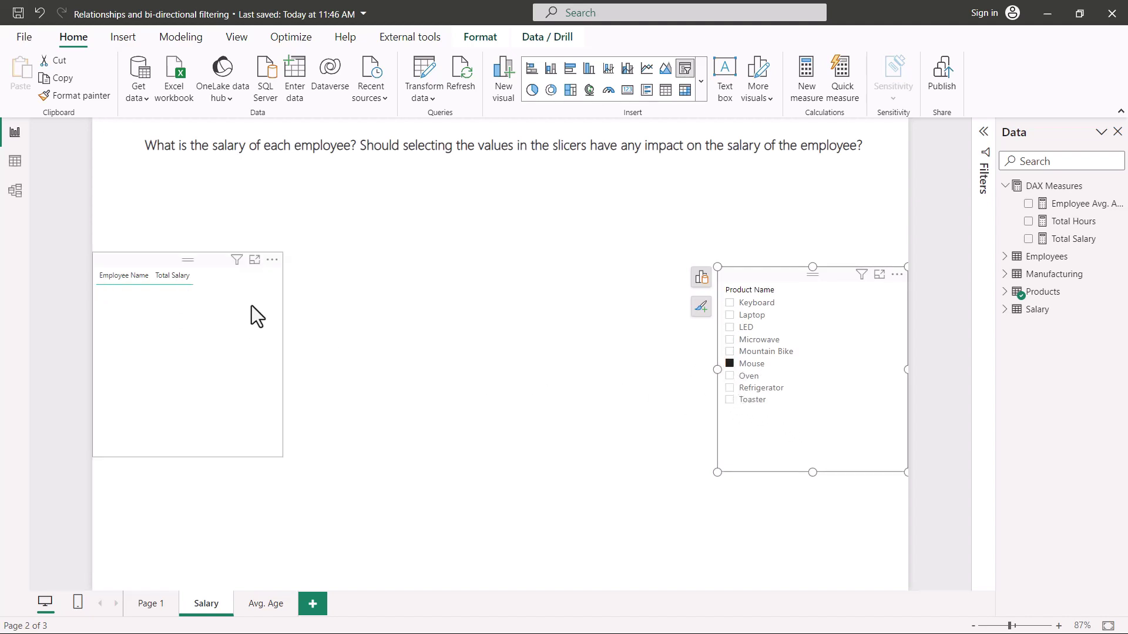
left_click(730, 376)
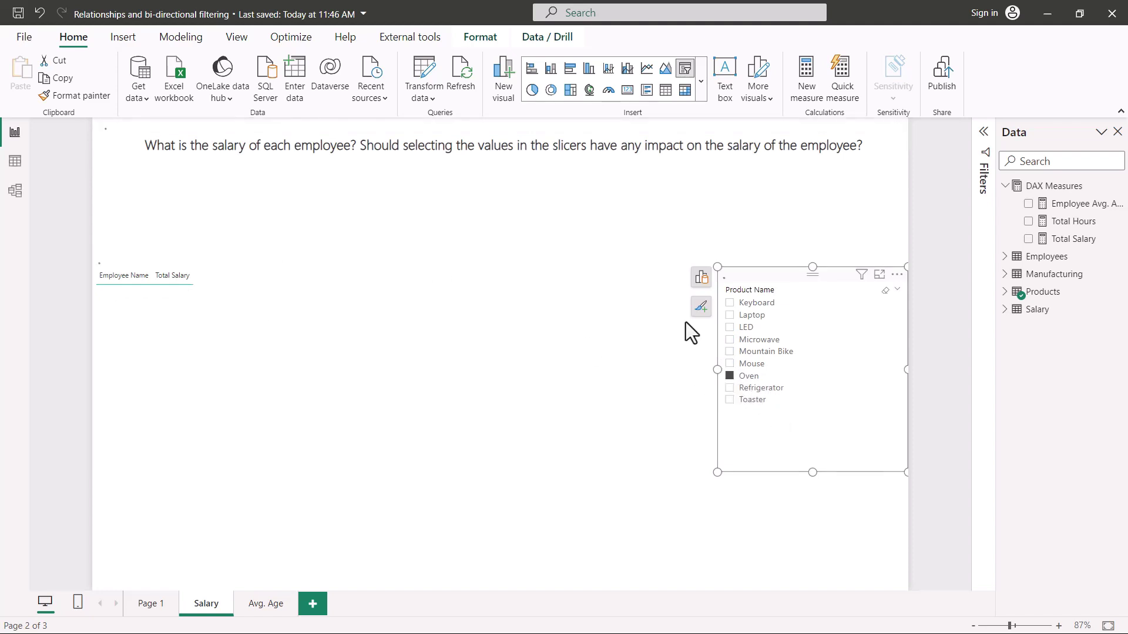
left_click(730, 303)
left_click(730, 314)
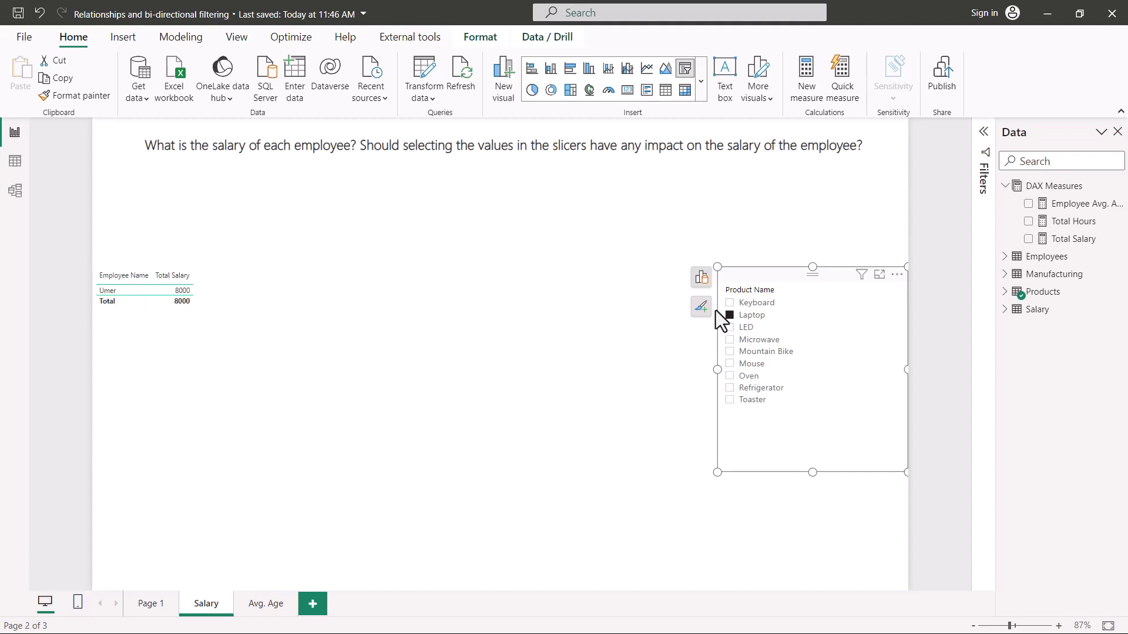
- Trace the filter path from Products through Manufacturing and Employees to Salary in the model diagram, inspecting the Employees–Salary relationship
left_click(13, 195)
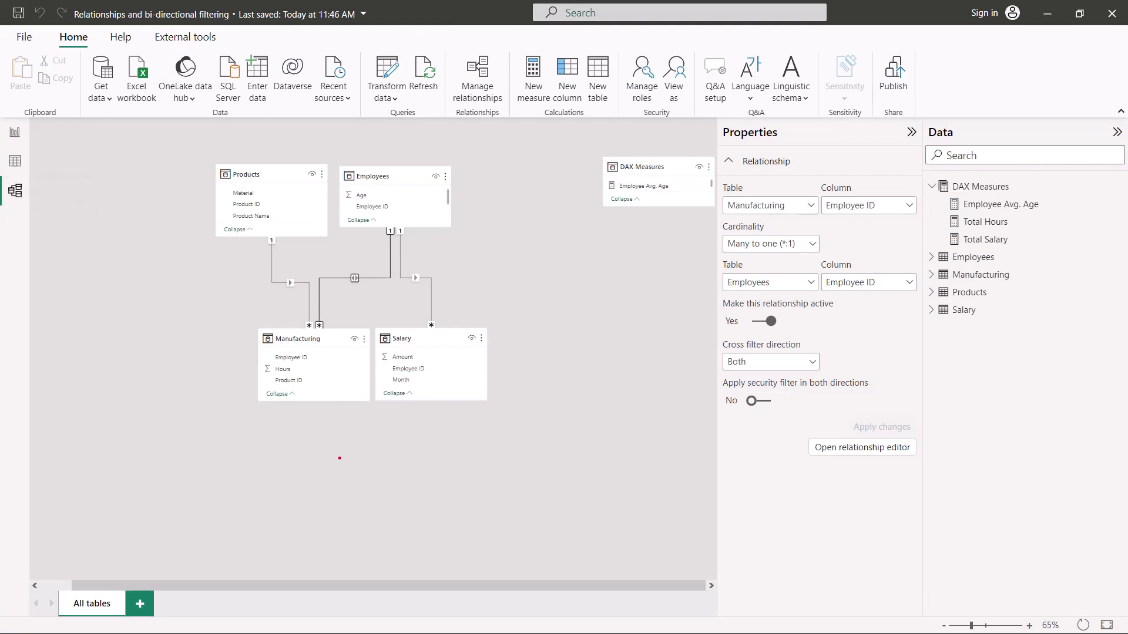
left_click_drag(191, 127, 542, 459)
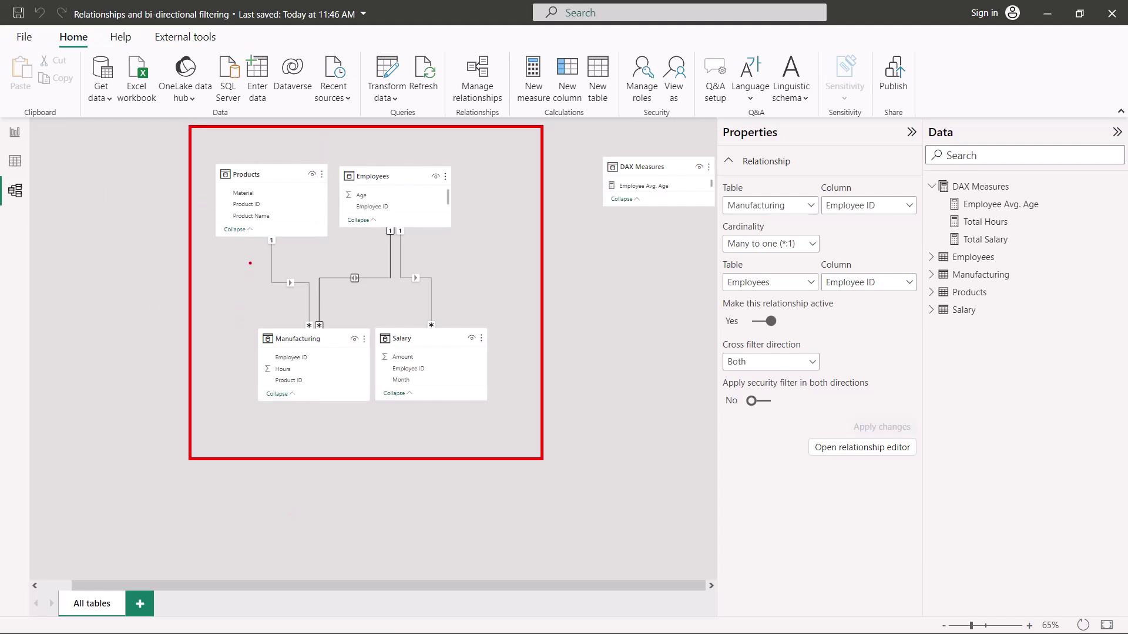
mouse_move(257, 246)
left_mouse_down()
mouse_move(261, 291)
mouse_move(321, 336)
mouse_move(347, 283)
mouse_move(375, 287)
mouse_move(390, 272)
mouse_move(387, 235)
mouse_move(397, 236)
mouse_move(407, 277)
mouse_move(427, 278)
mouse_move(436, 324)
left_mouse_up()
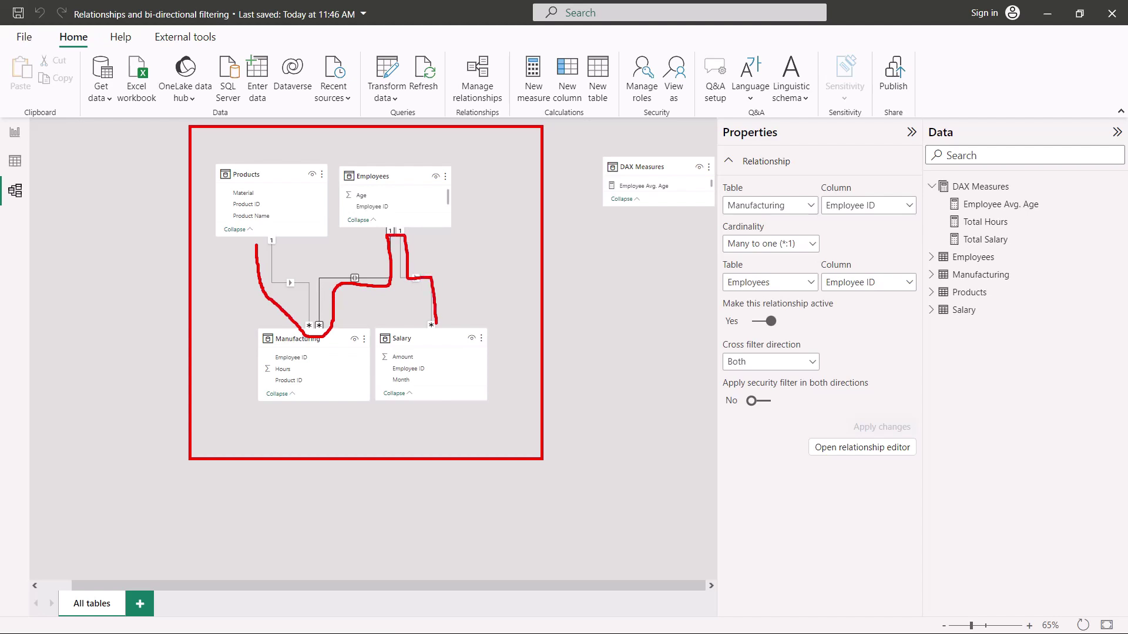
key("Escape")
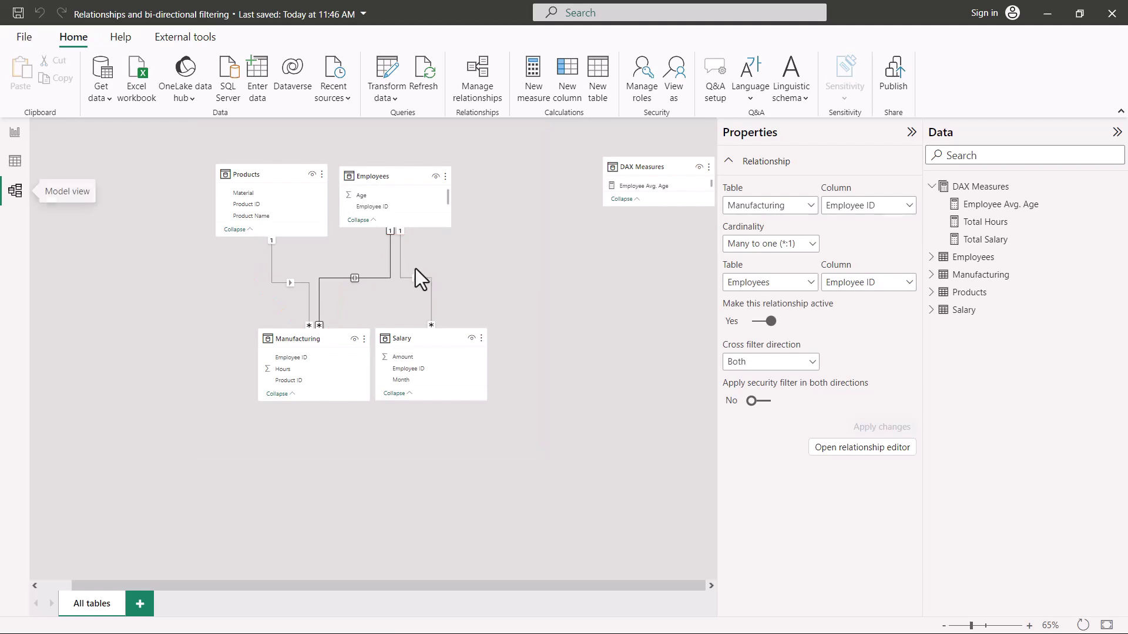
left_click(401, 243)
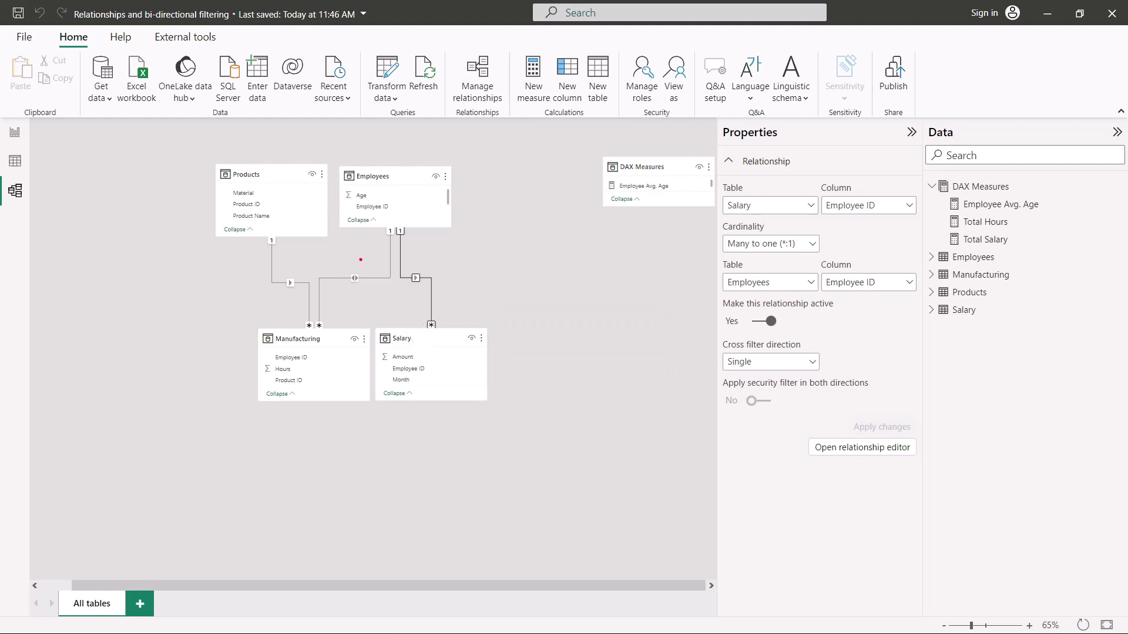
mouse_move(358, 263)
left_mouse_down()
mouse_move(336, 267)
mouse_move(342, 309)
mouse_move(408, 298)
mouse_move(348, 264)
left_mouse_up()
mouse_move(252, 239)
left_mouse_down()
mouse_move(273, 299)
mouse_move(308, 321)
mouse_move(338, 311)
mouse_move(332, 279)
mouse_move(383, 279)
mouse_move(380, 238)
mouse_move(405, 219)
mouse_move(407, 258)
mouse_move(442, 275)
mouse_move(438, 313)
mouse_move(457, 295)
left_mouse_up()
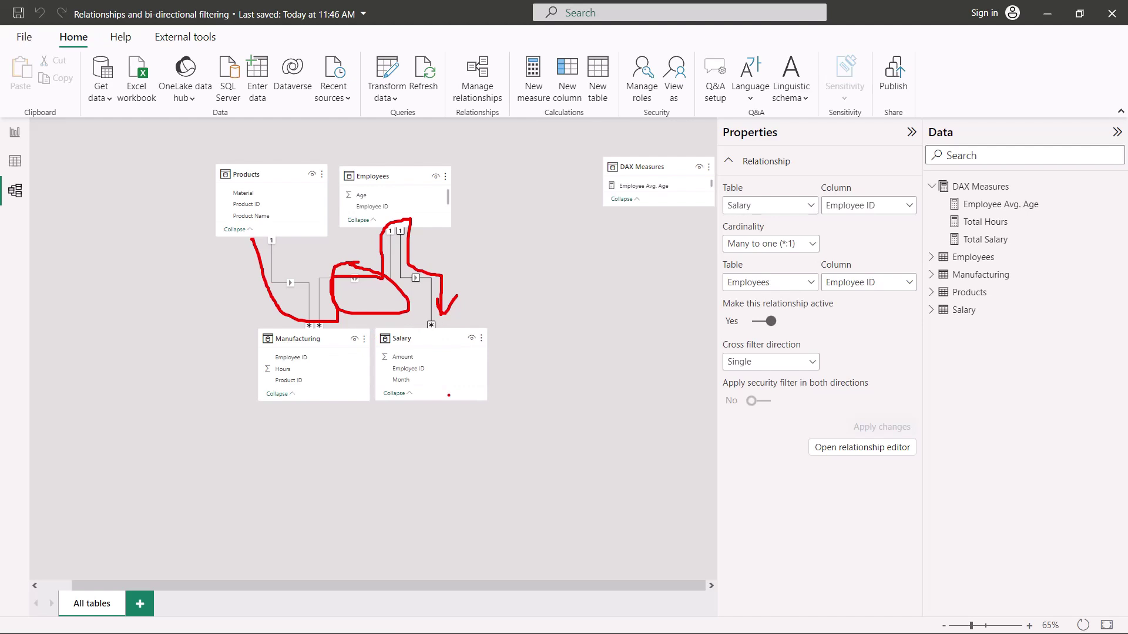
key("Escape")
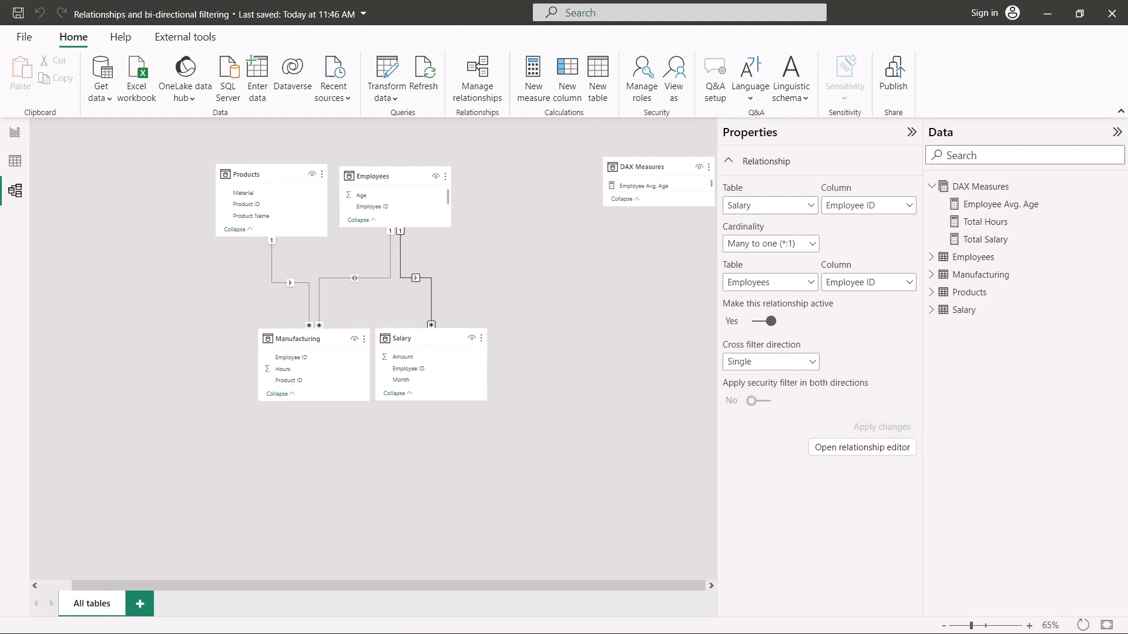
- Set the cross filter direction of the Manufacturing–Employees relationship back to Single and check its arrow in the model diagram
right_click(372, 278)
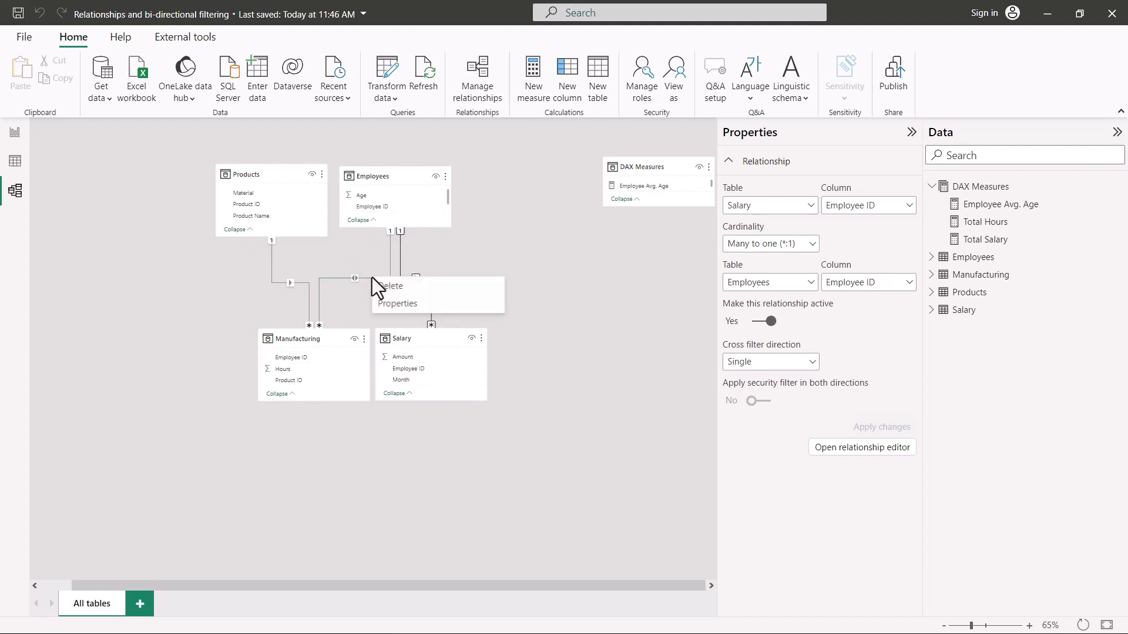
left_click(384, 304)
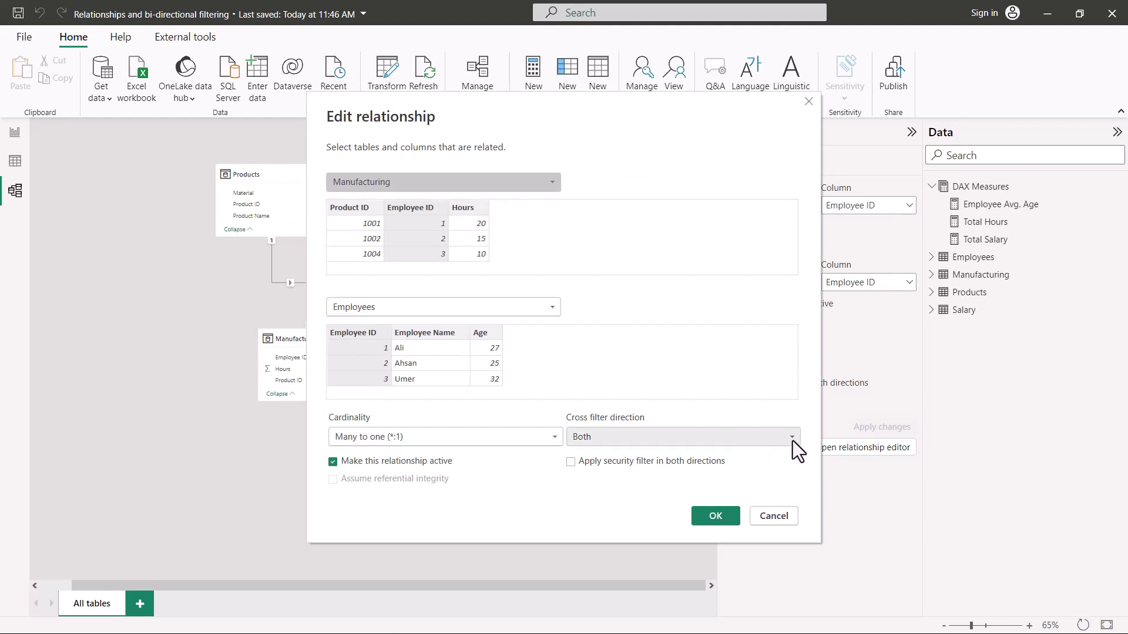
left_click(791, 440)
left_click(618, 452)
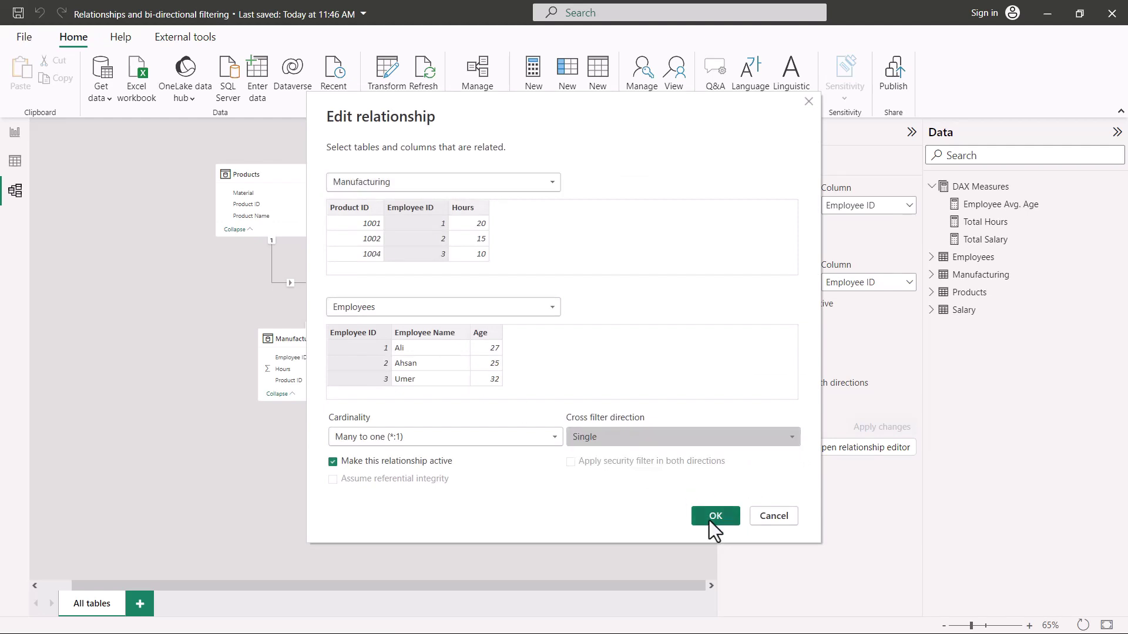
left_click(710, 518)
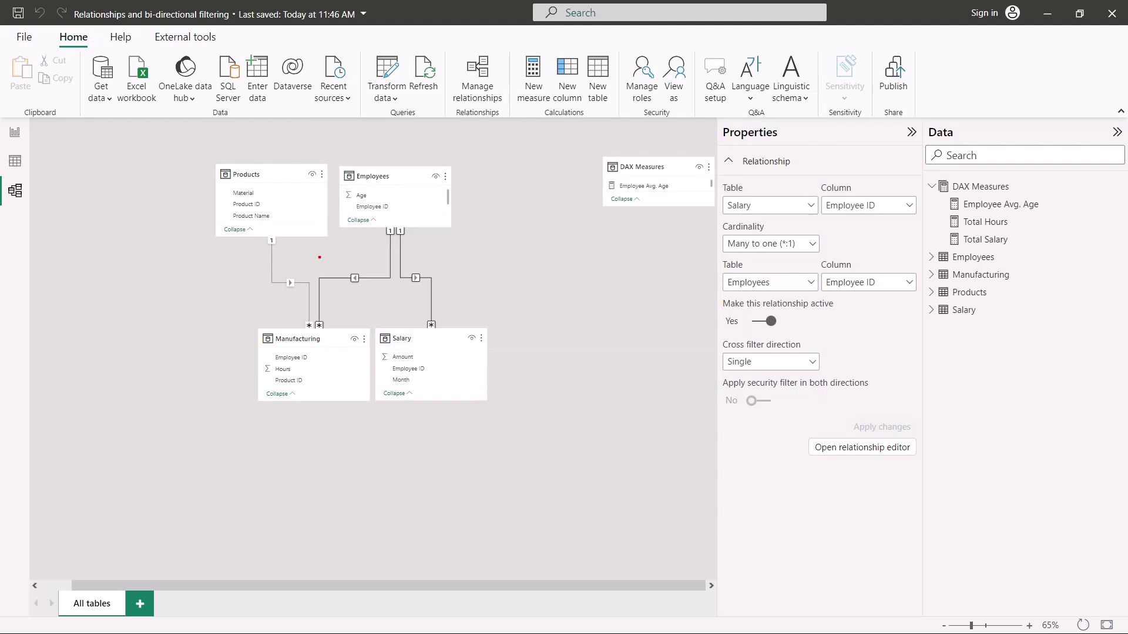
mouse_move(313, 255)
left_mouse_down()
mouse_move(323, 296)
mouse_move(404, 334)
left_mouse_up()
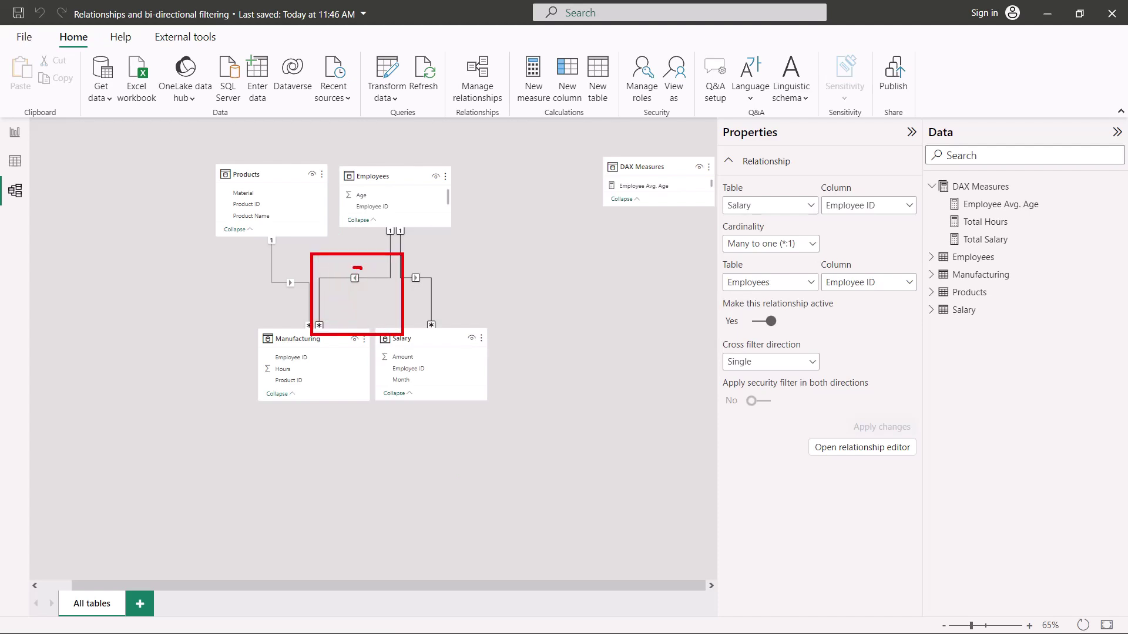
mouse_move(359, 268)
left_mouse_down()
mouse_move(347, 277)
mouse_move(357, 290)
mouse_move(361, 268)
left_mouse_up()
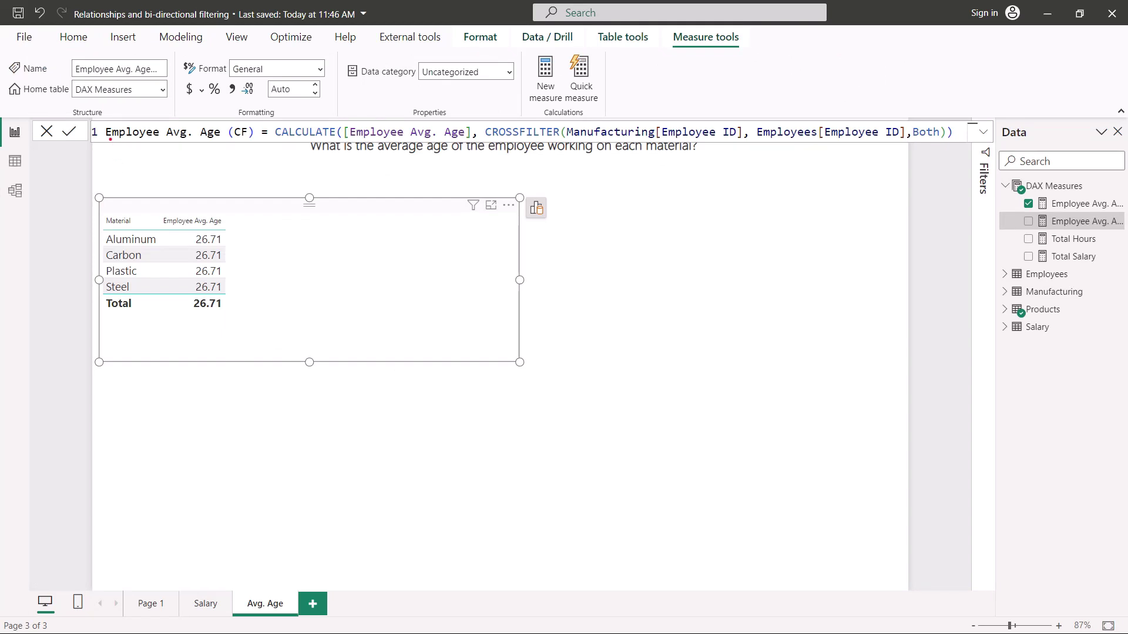
- Review the CALCULATE and CROSSFILTER arguments of the Employee Avg. Age (CF) measure, and read the CROSSFILTER description and syntax on DAX Guide
left_click_drag(110, 139, 237, 138)
left_click_drag(279, 138, 323, 139)
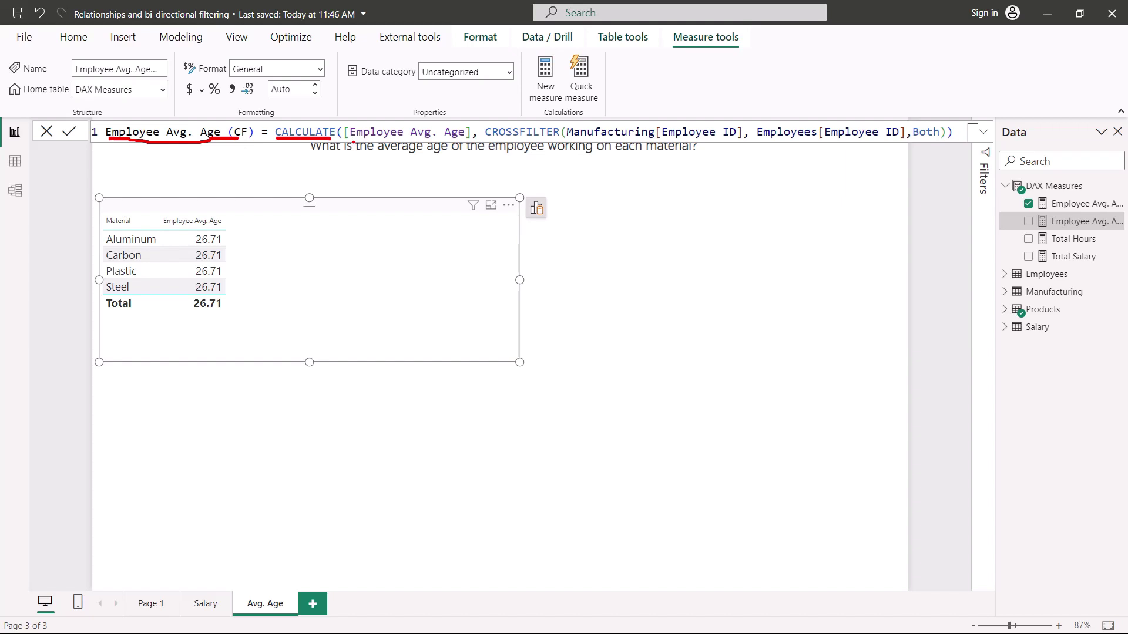
left_click_drag(355, 139, 464, 141)
left_click_drag(488, 138, 553, 137)
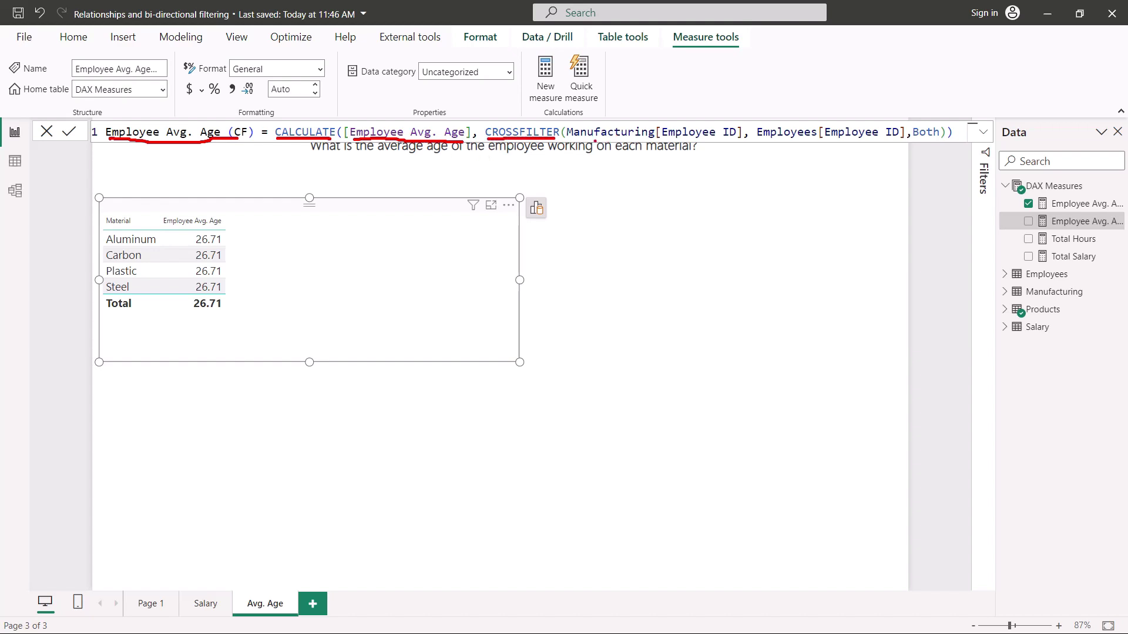
left_click_drag(590, 136, 737, 141)
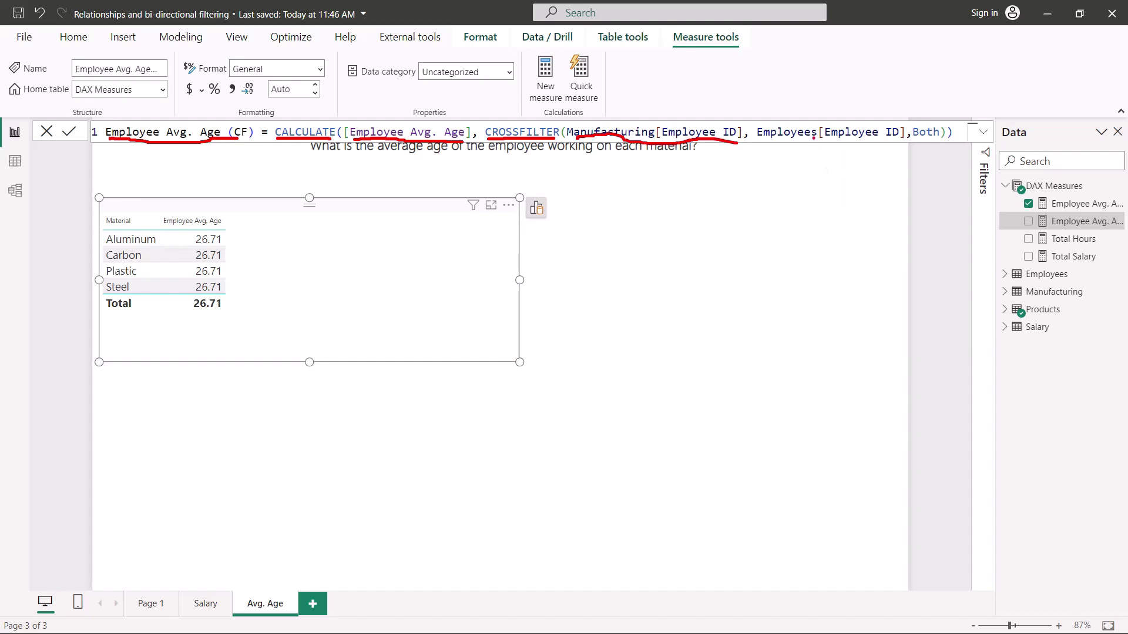
left_click_drag(812, 140, 878, 141)
left_click_drag(915, 141, 936, 141)
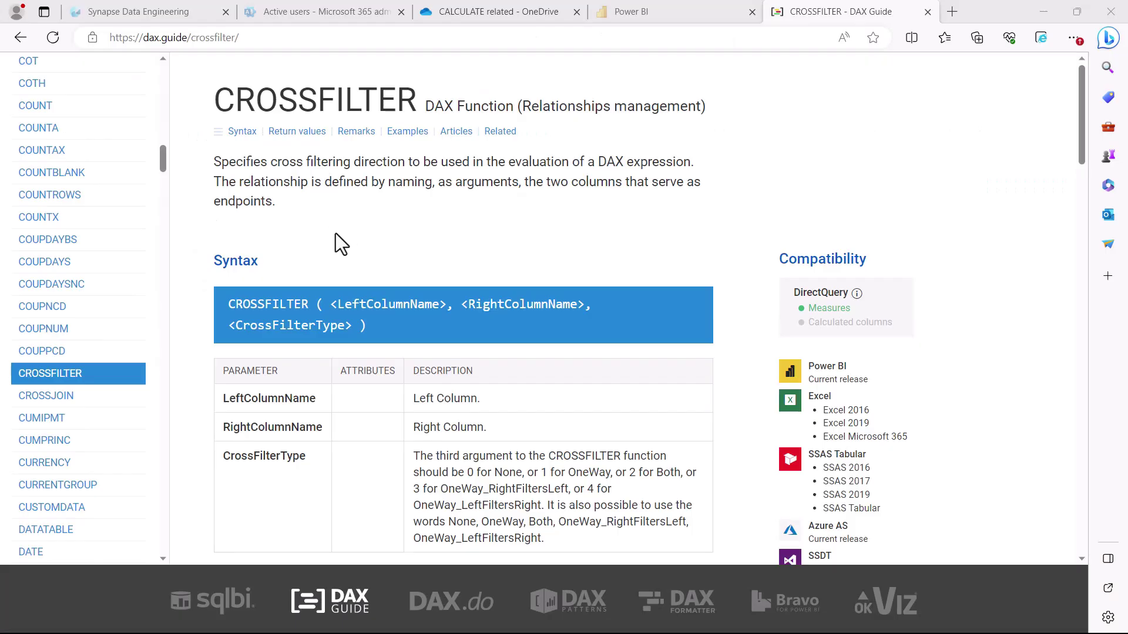
left_click_drag(186, 144, 733, 225)
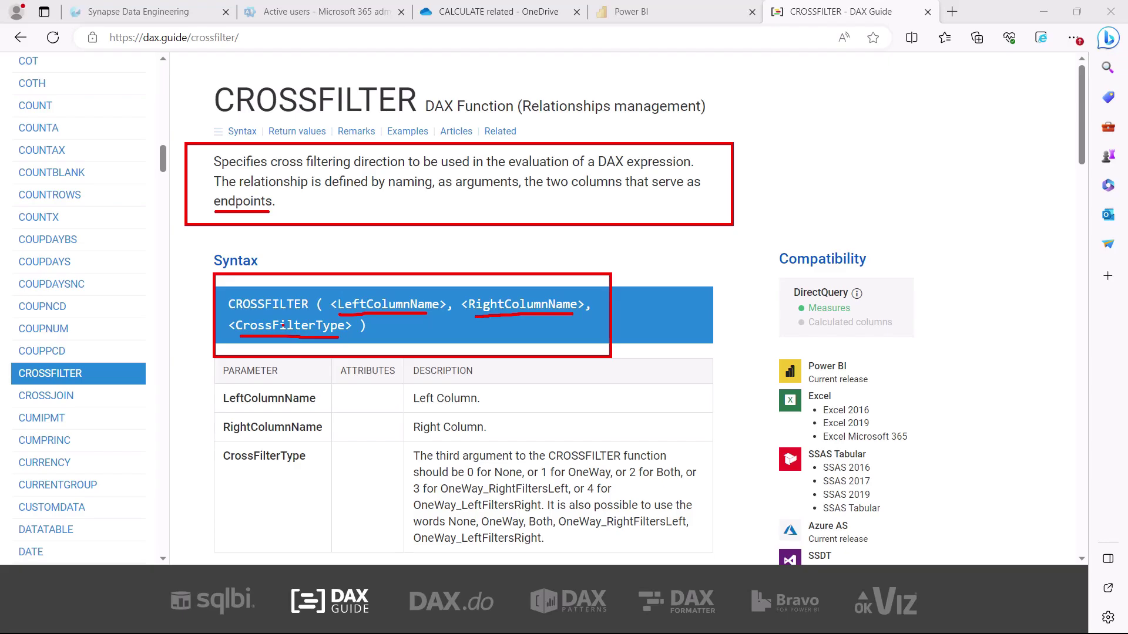
- Switch back to Power BI Desktop and review the CROSSFILTER expression and its Both direction argument in the Employee Avg. Age (CF) measure
key("alt+Tab")
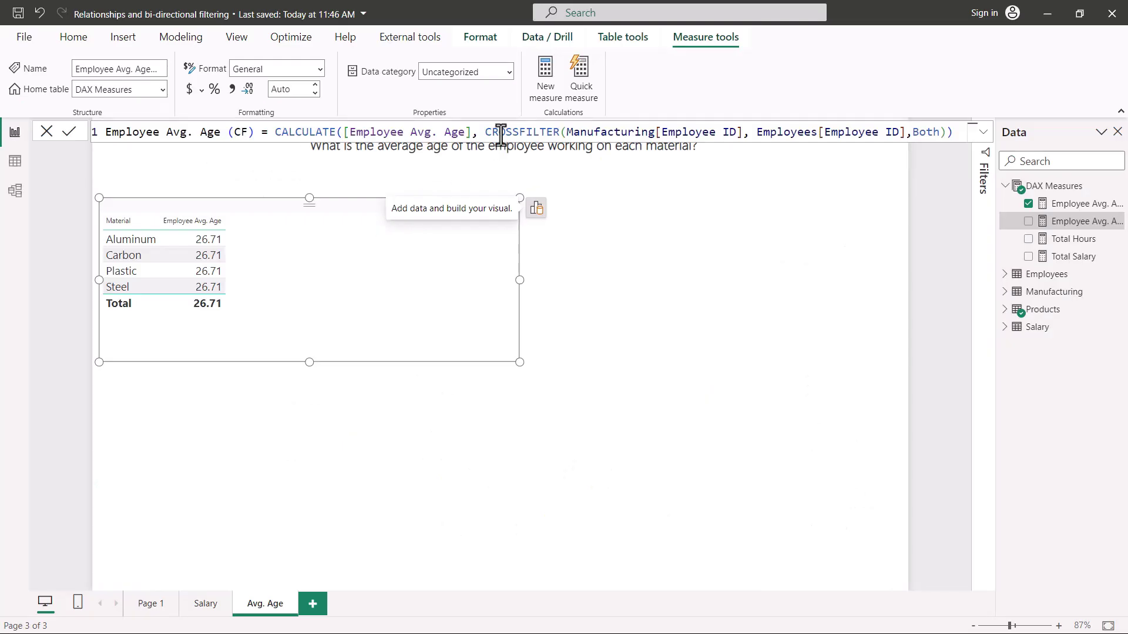
left_click_drag(485, 132, 929, 132)
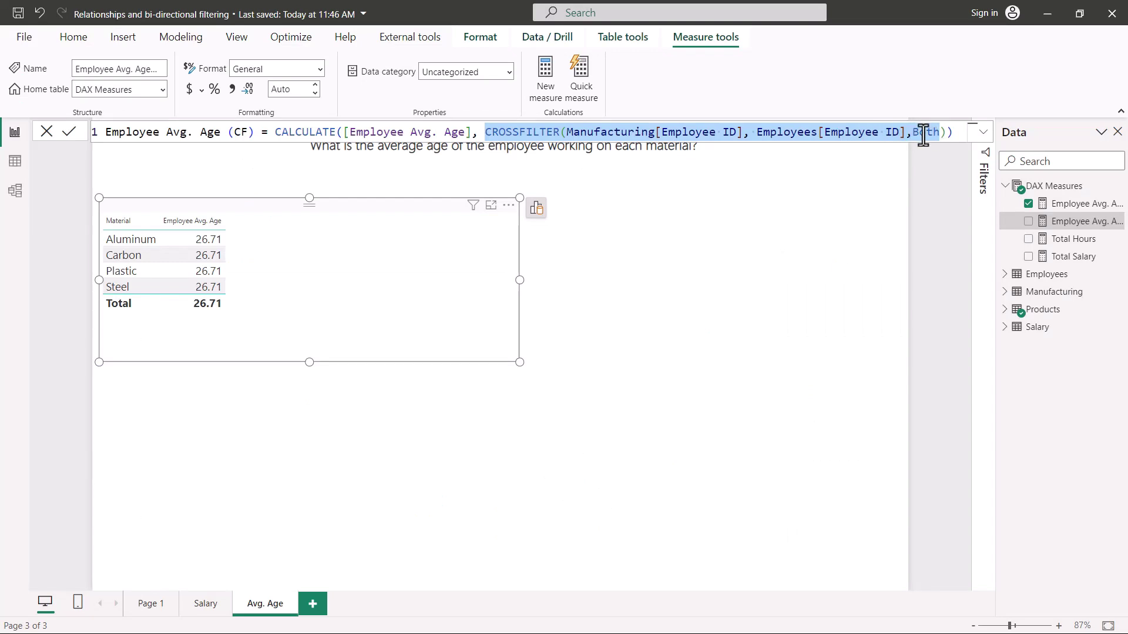
left_click(927, 132)
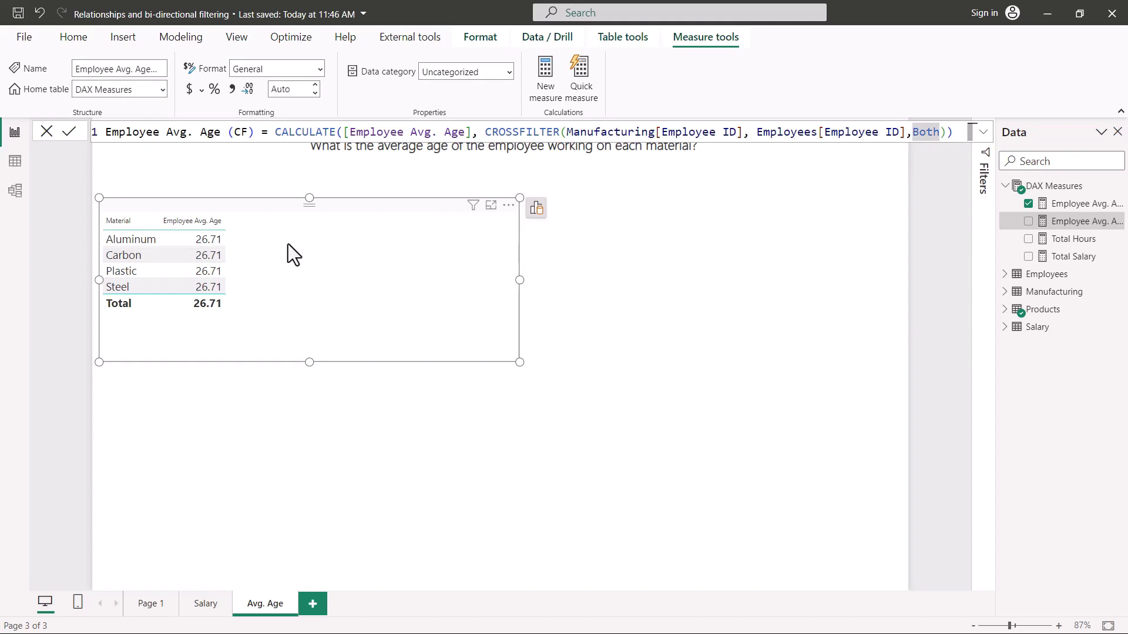
left_click(603, 291)
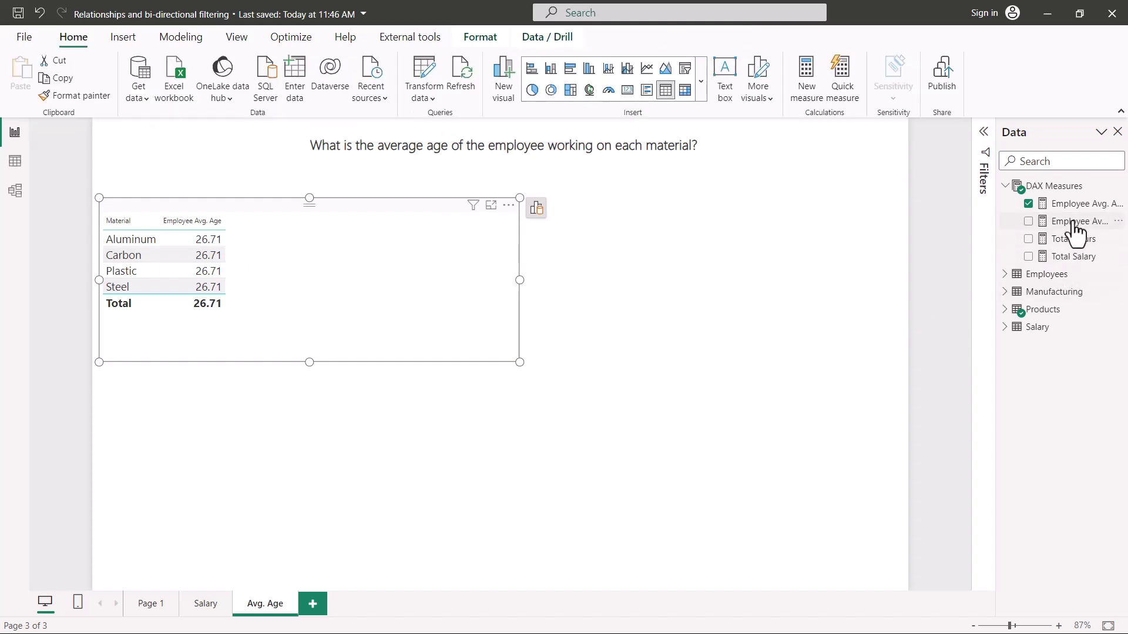
- Add the Employee Avg. Age (CF) measure to the Material table on the Avg. Age page and compare it with Employee Avg. Age
left_click_drag(1075, 226, 412, 309)
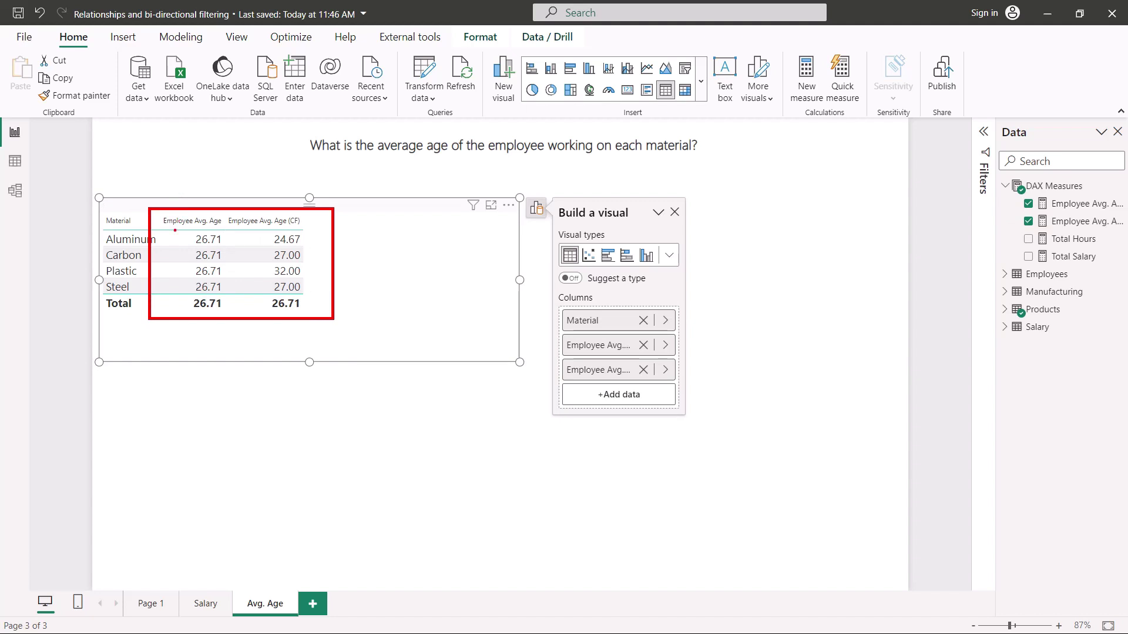
left_click_drag(165, 227, 207, 226)
key("Escape")
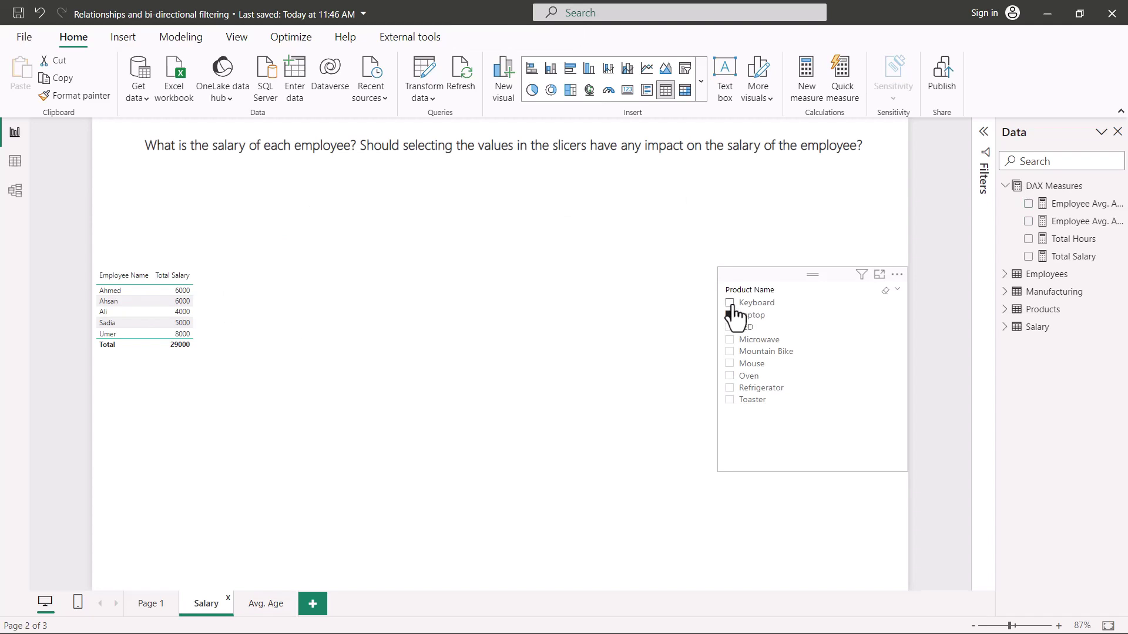
- On the Salary page, check the employee salaries for Keyboard, LED and Microwave in the Product Name slicer, ending on Keyboard
left_click(732, 349)
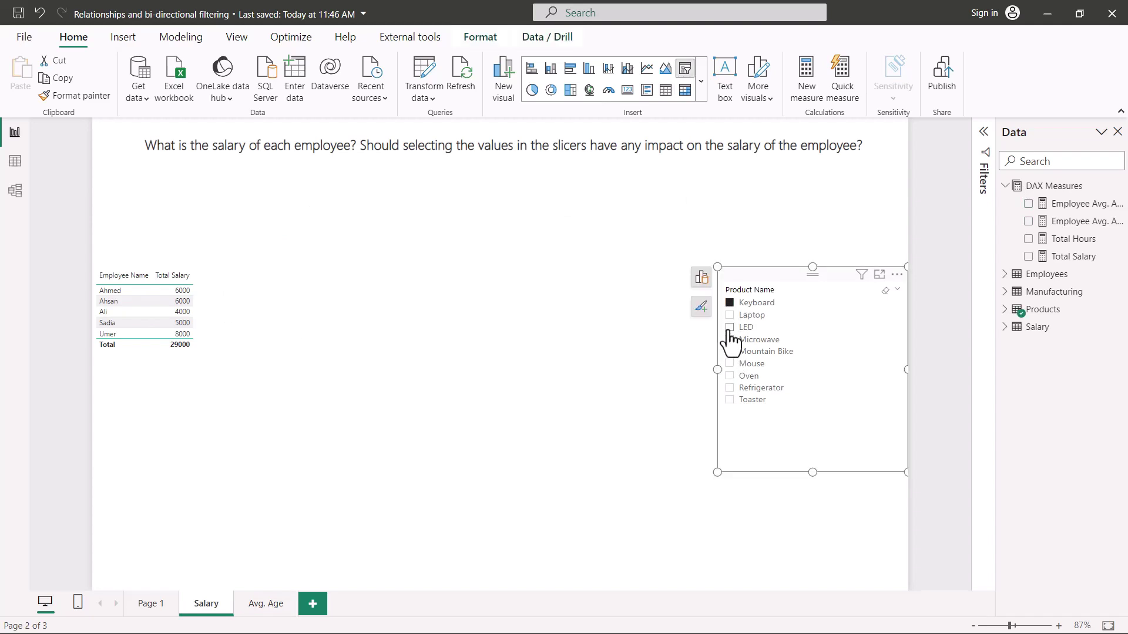
left_click(729, 327)
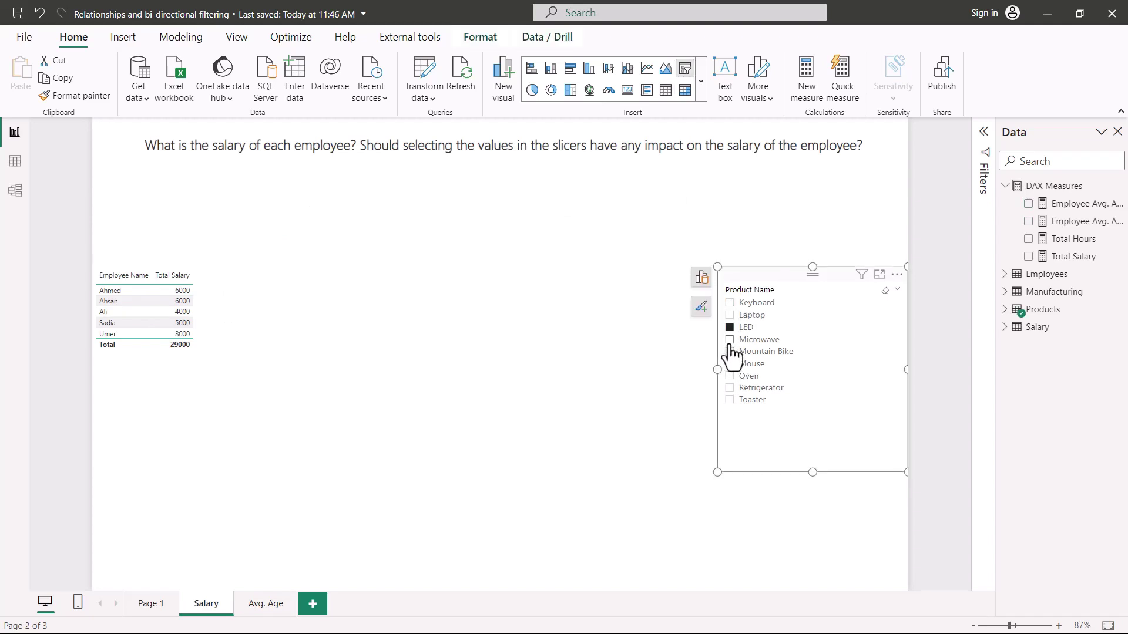
left_click(729, 340)
left_click(729, 351)
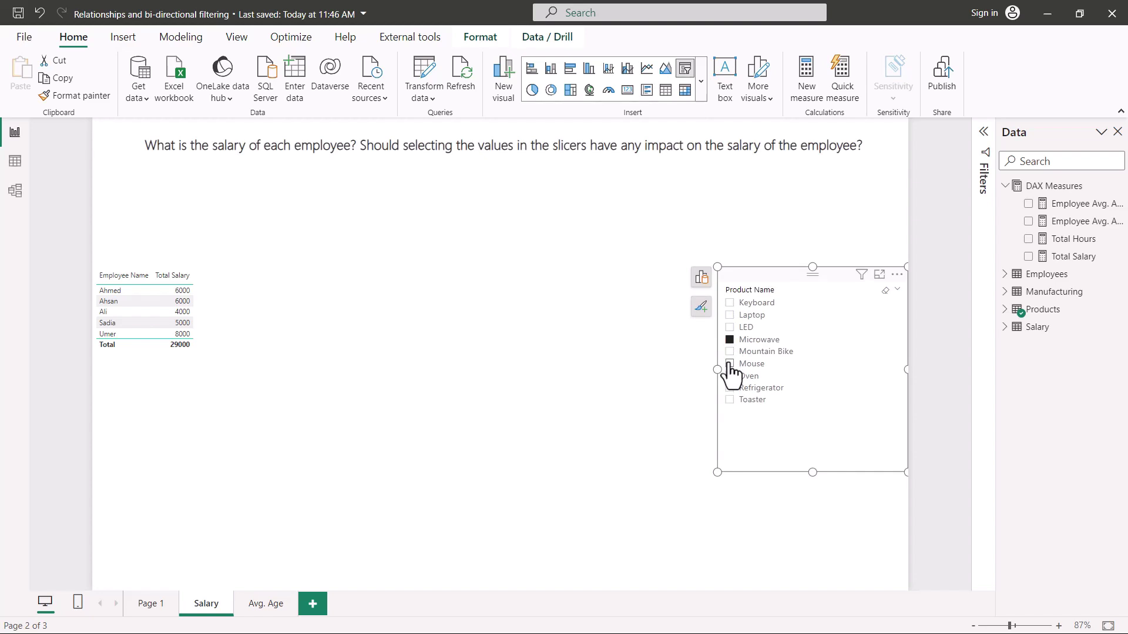
left_click(729, 303)
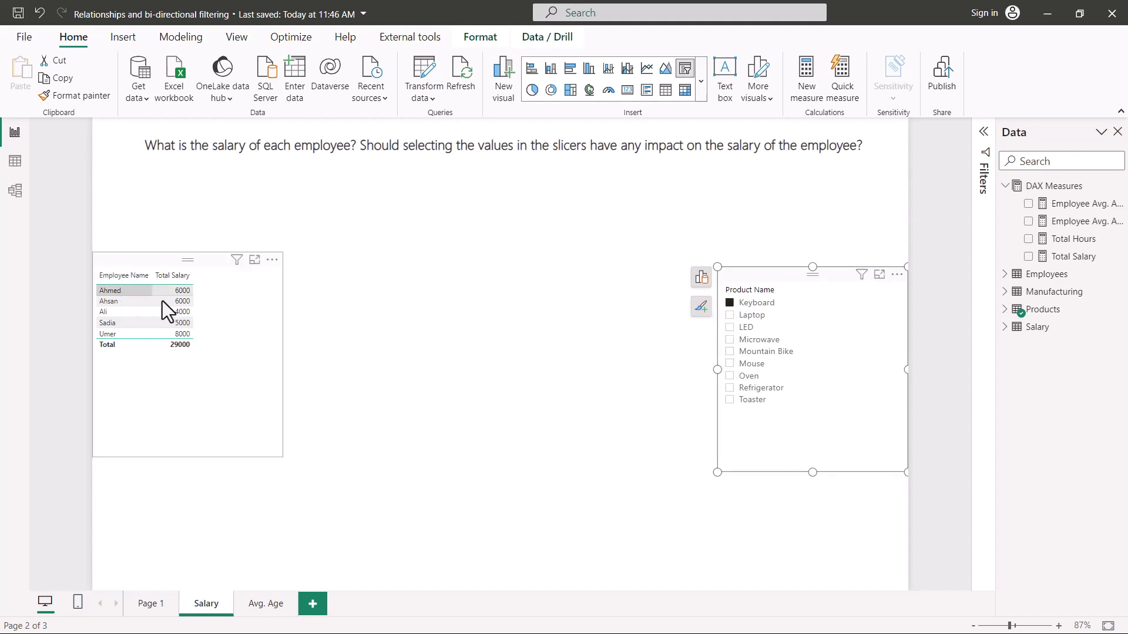